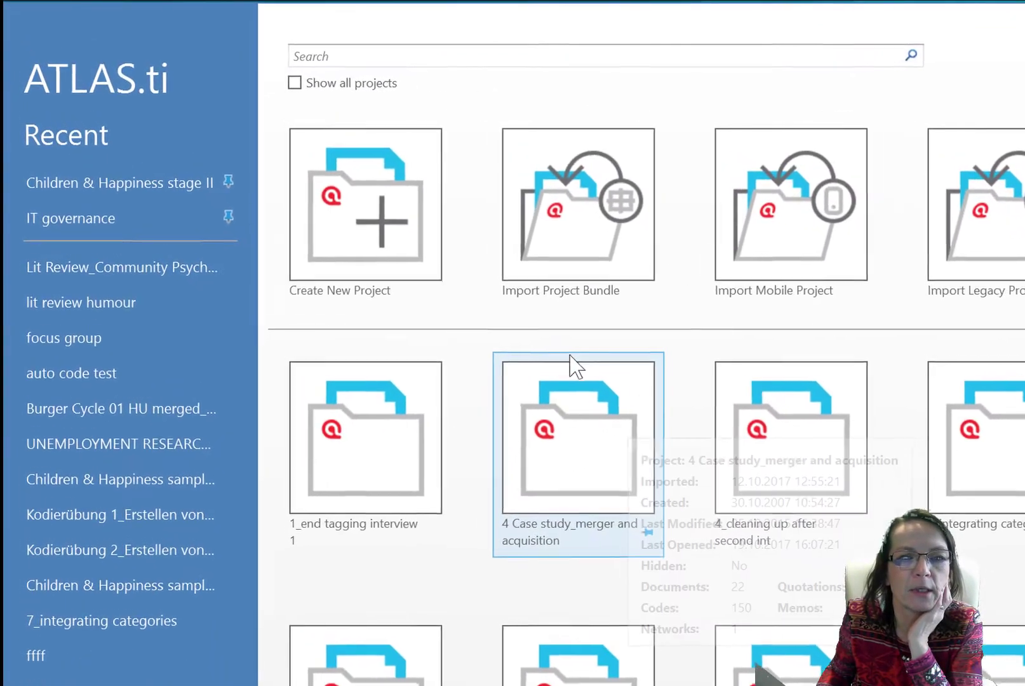
Step: Switch to File Explorer at AppData\Roaming and open Scientific Software by typing 'sc'
mouse_move(582, 425)
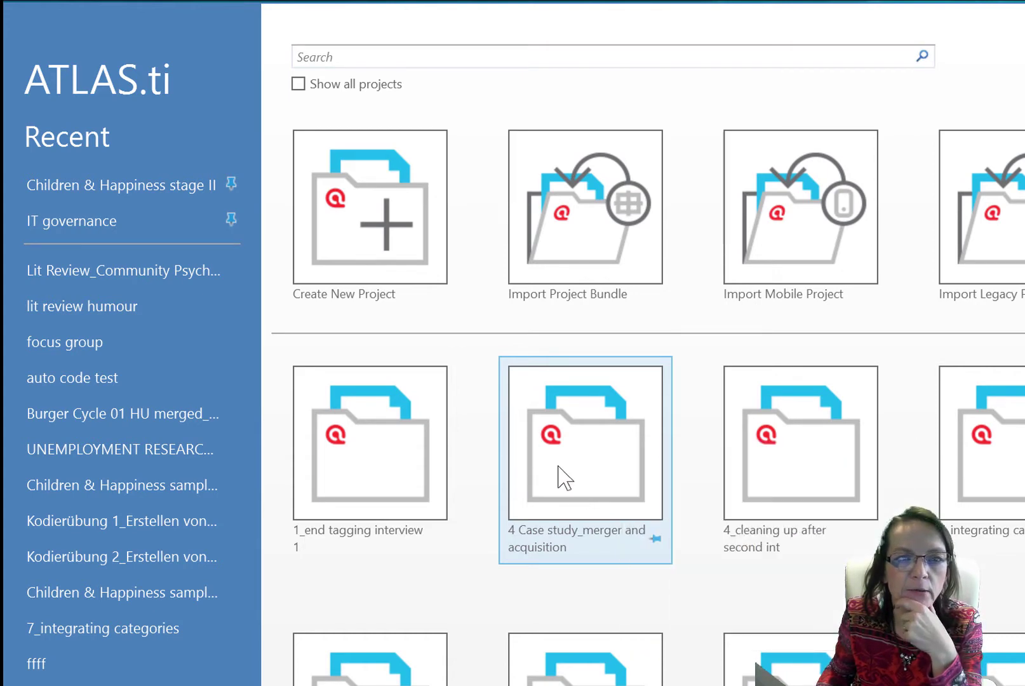
mouse_move(603, 458)
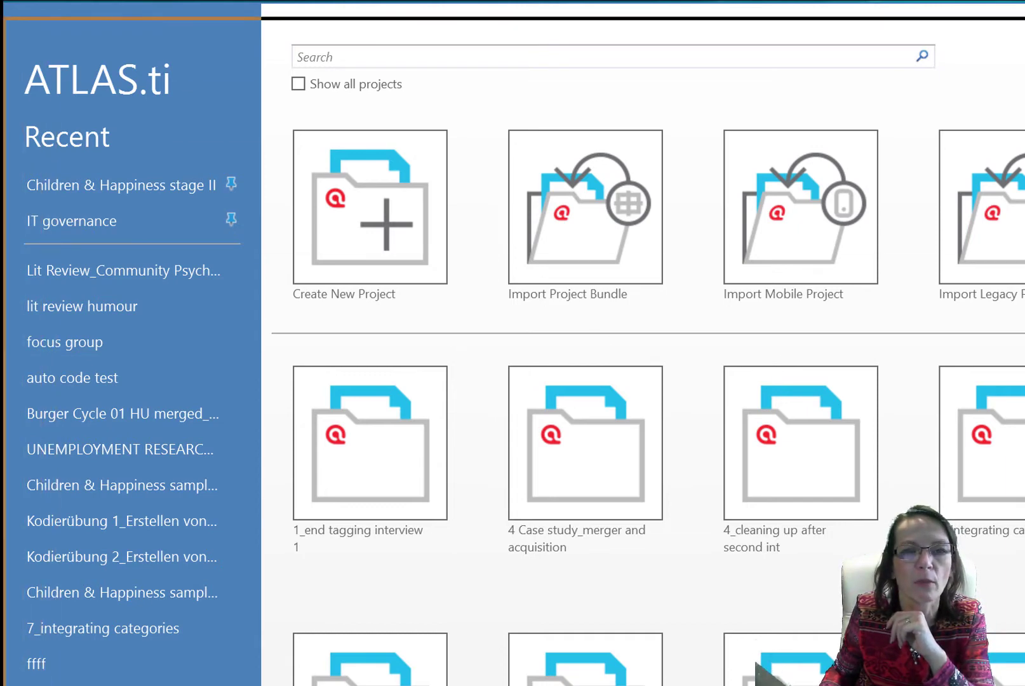
key("alt+Tab")
mouse_move(225, 159)
left_mouse_down()
mouse_move(223, 209)
mouse_move(534, 208)
mouse_move(723, 160)
mouse_move(575, 160)
left_mouse_up()
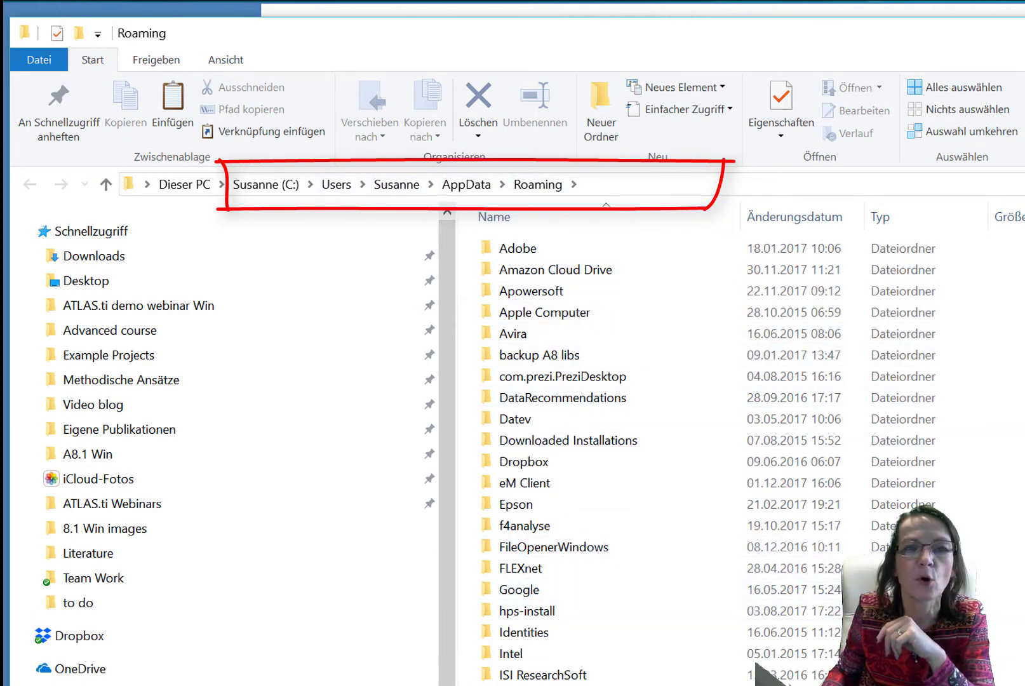
scroll(762, 559, "down", 3)
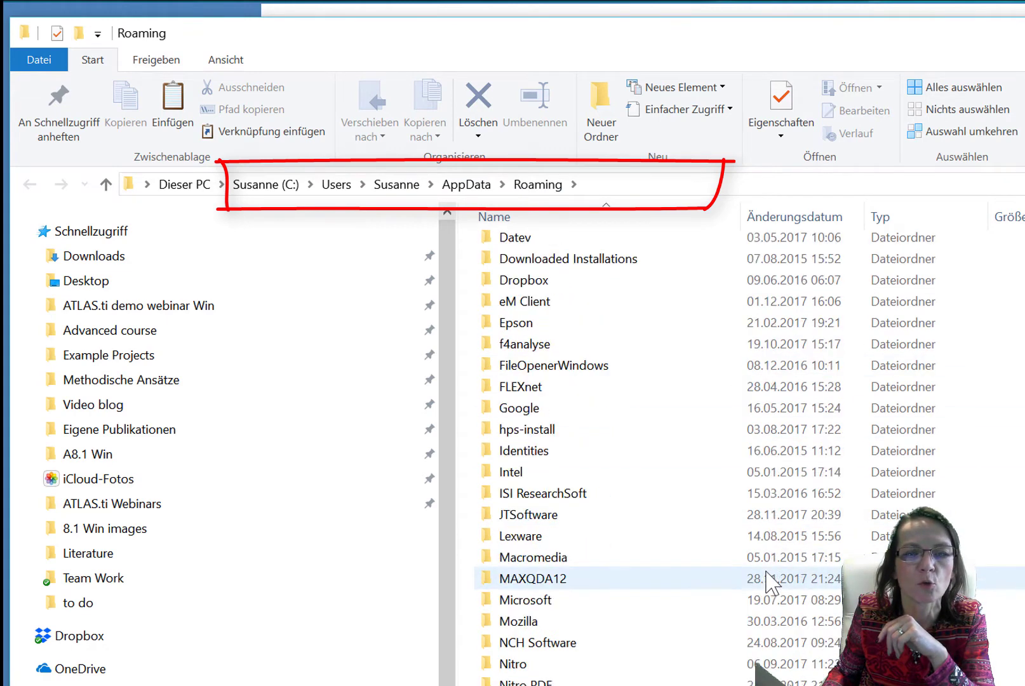
scroll(768, 578, "down", 3)
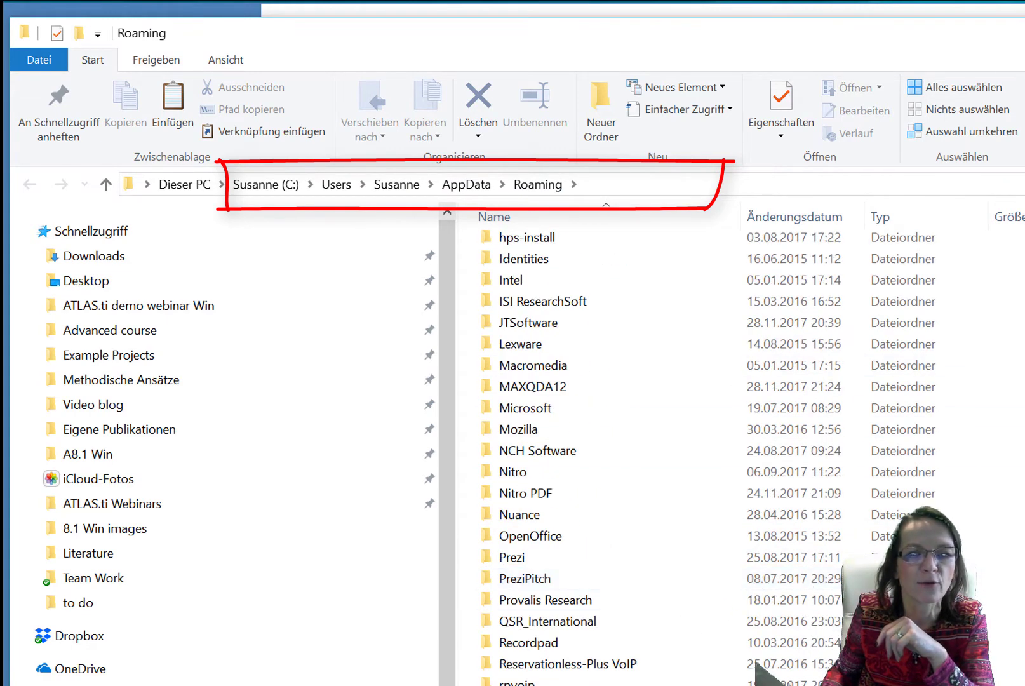
type("sc")
key("Return")
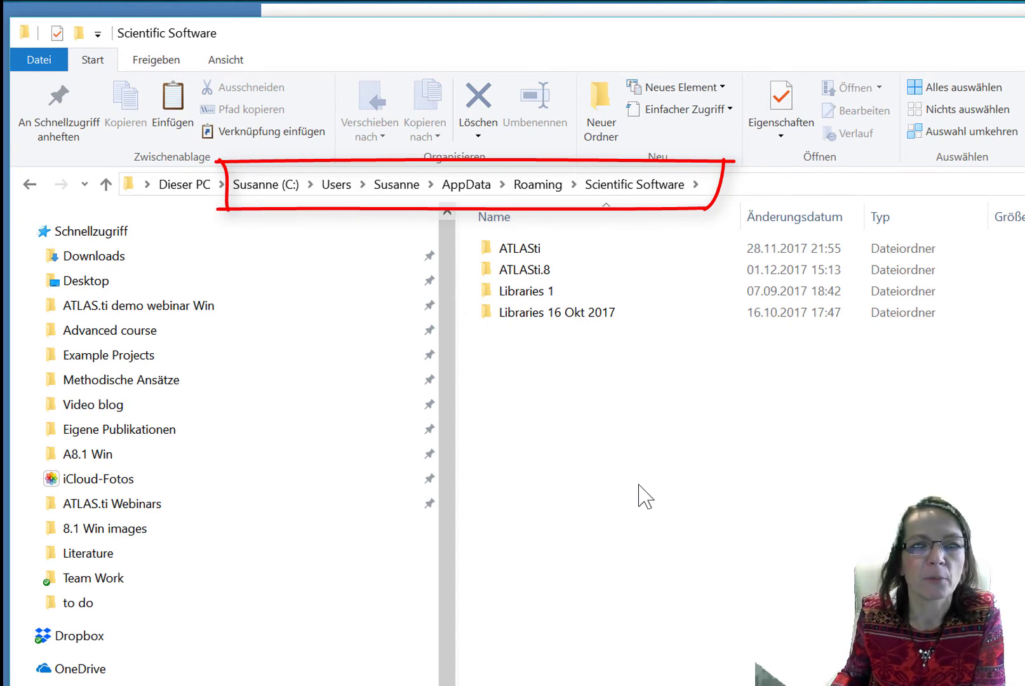
Step: Browse the Libraries 1 and ATLASti.8\Libraries folders, ending in the ATLASti.8 folder
double_click(511, 297)
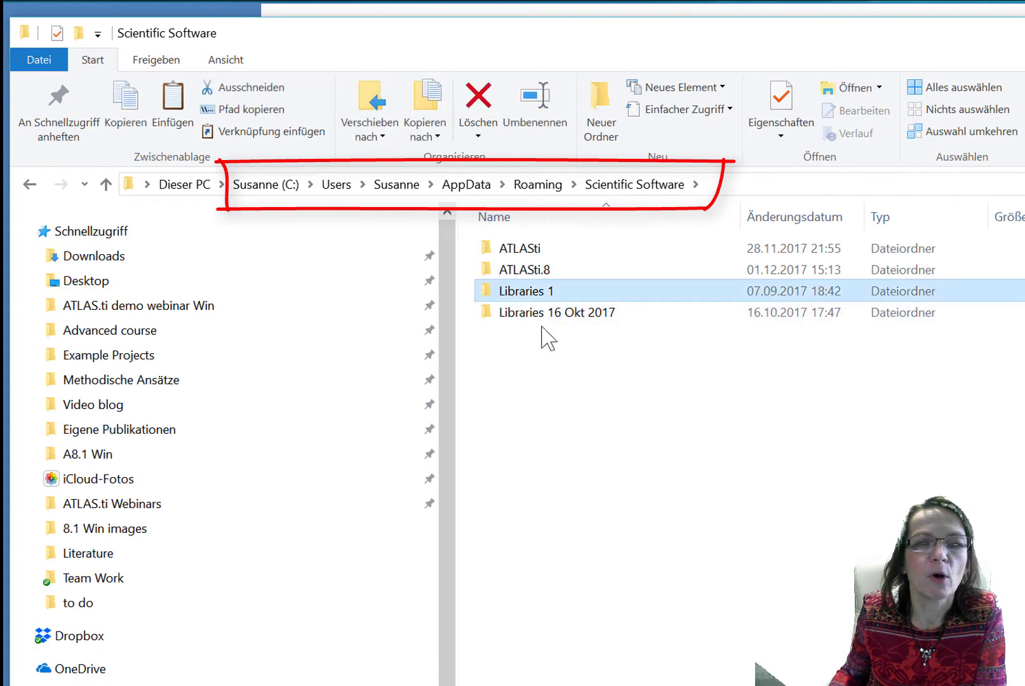
left_click(643, 186)
double_click(533, 268)
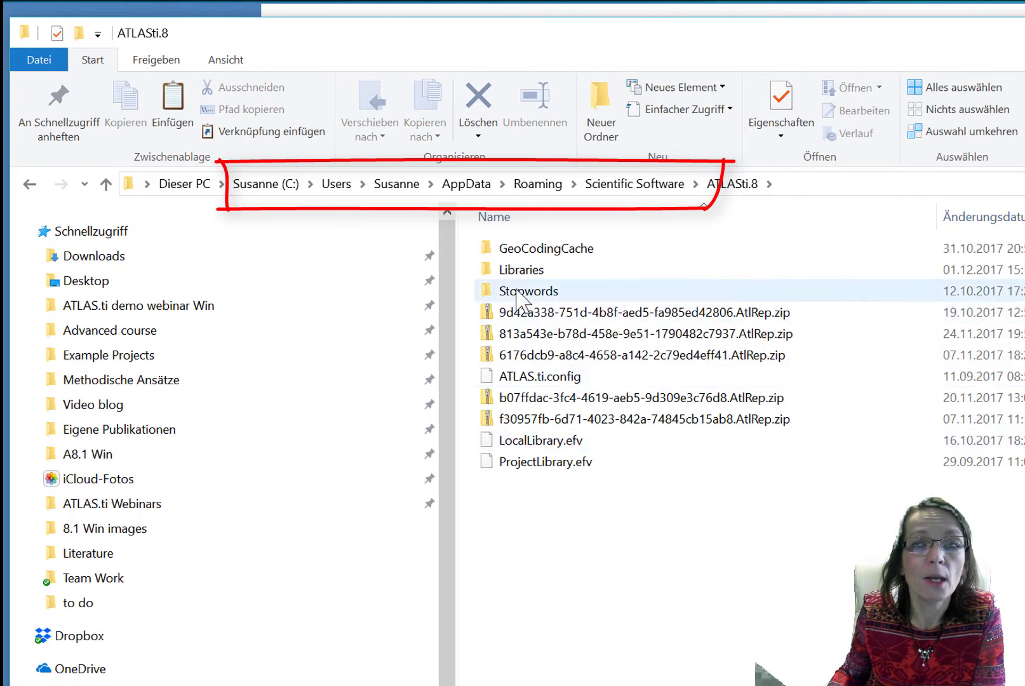
double_click(518, 271)
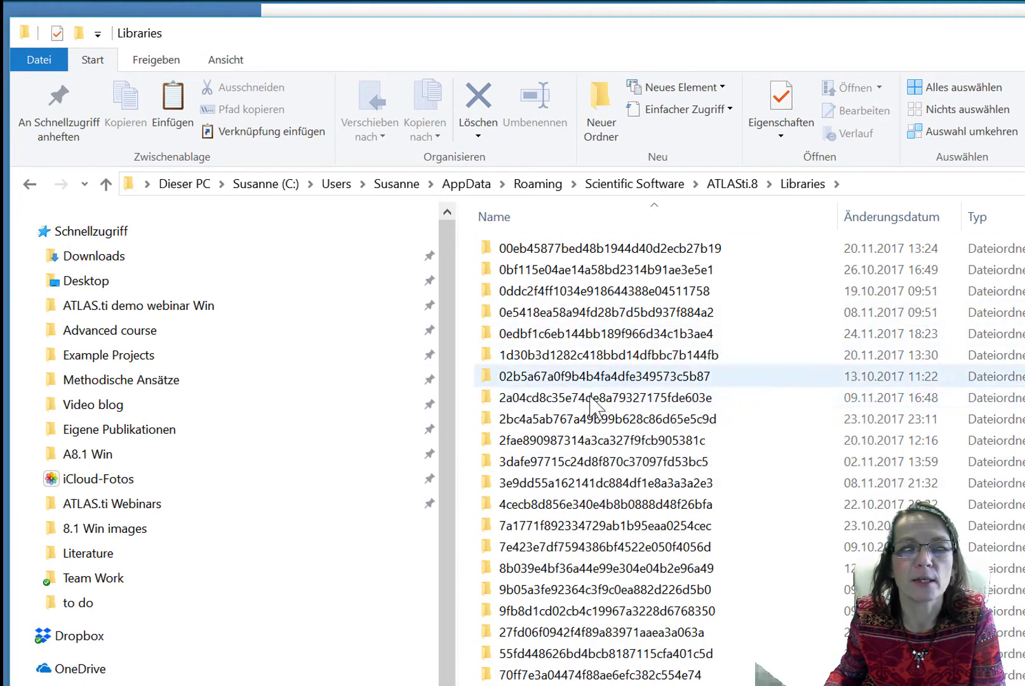
left_click(721, 185)
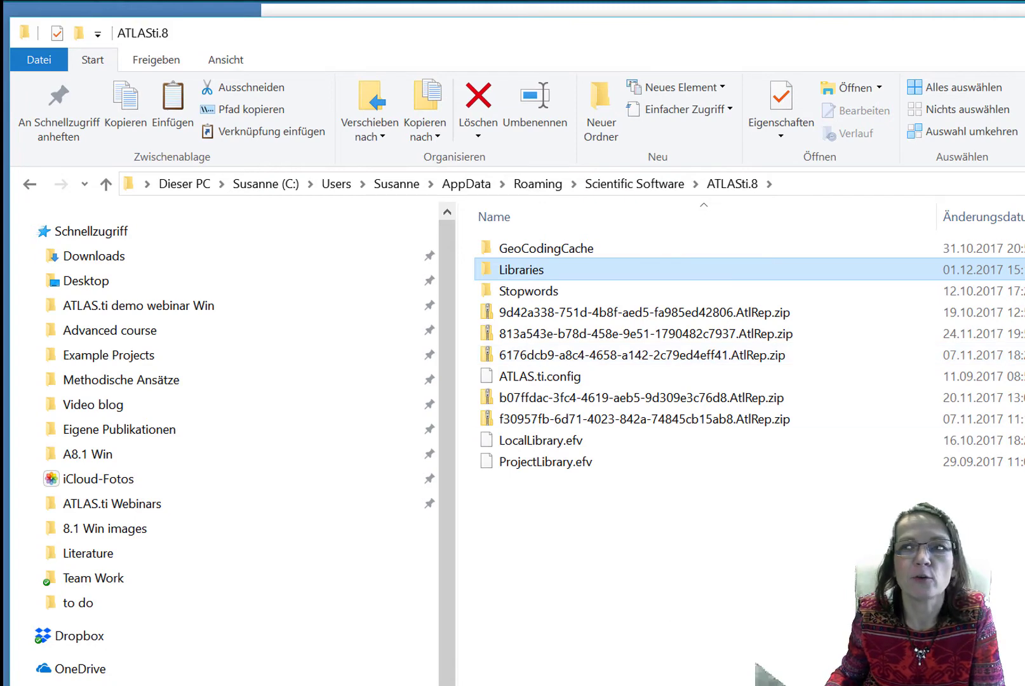
key("alt+F4")
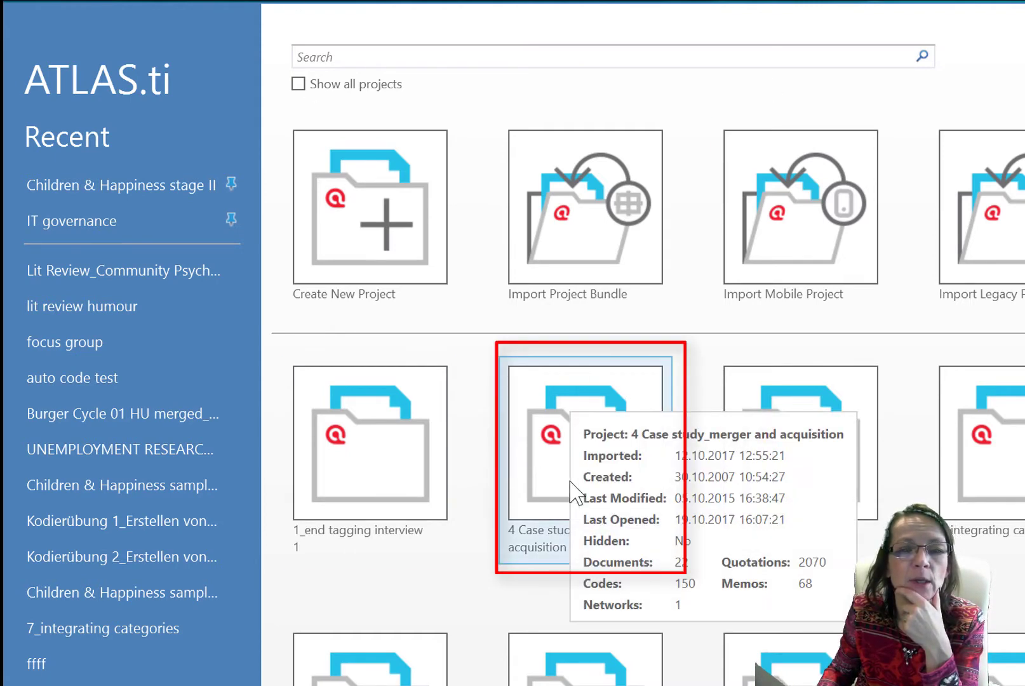
Step: Launch Switch Library from Options and advance past the wizard introduction
mouse_move(569, 445)
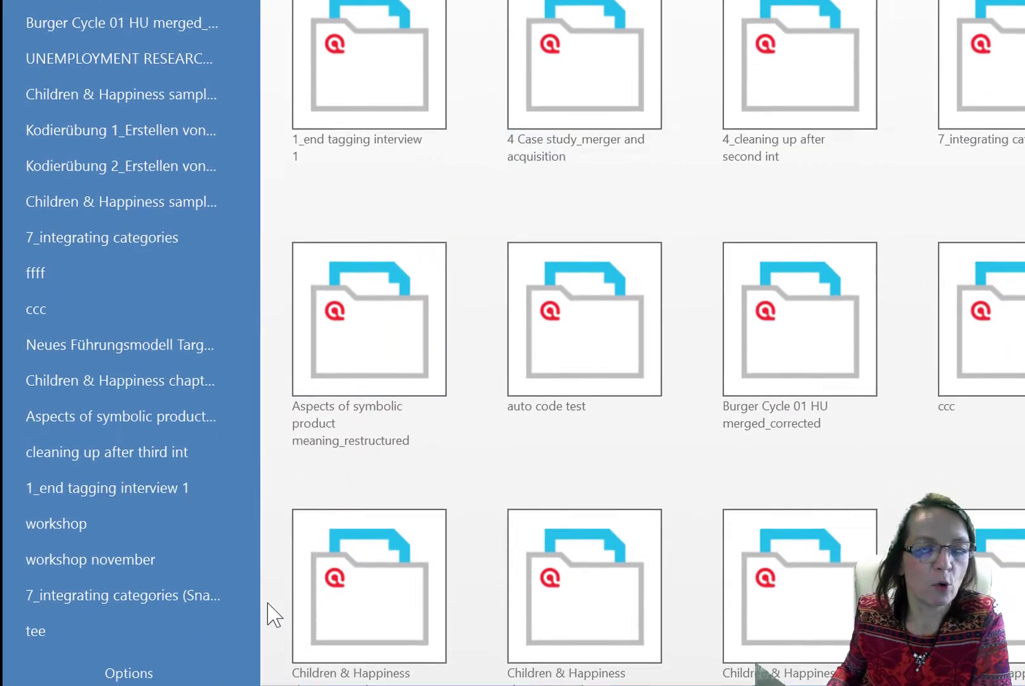
left_click(141, 675)
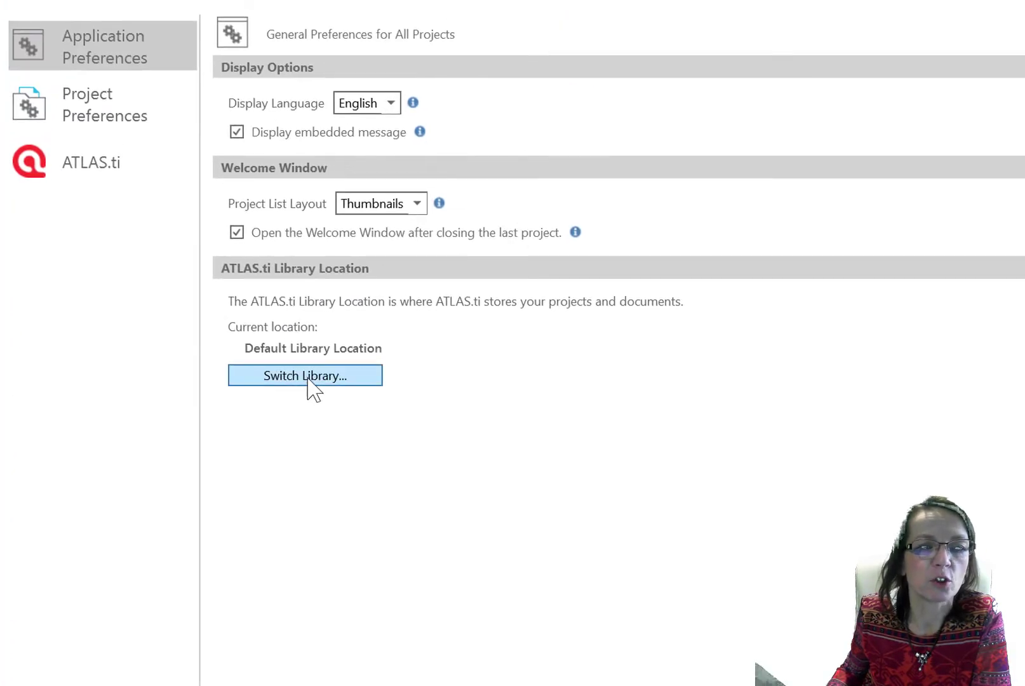
left_click(309, 379)
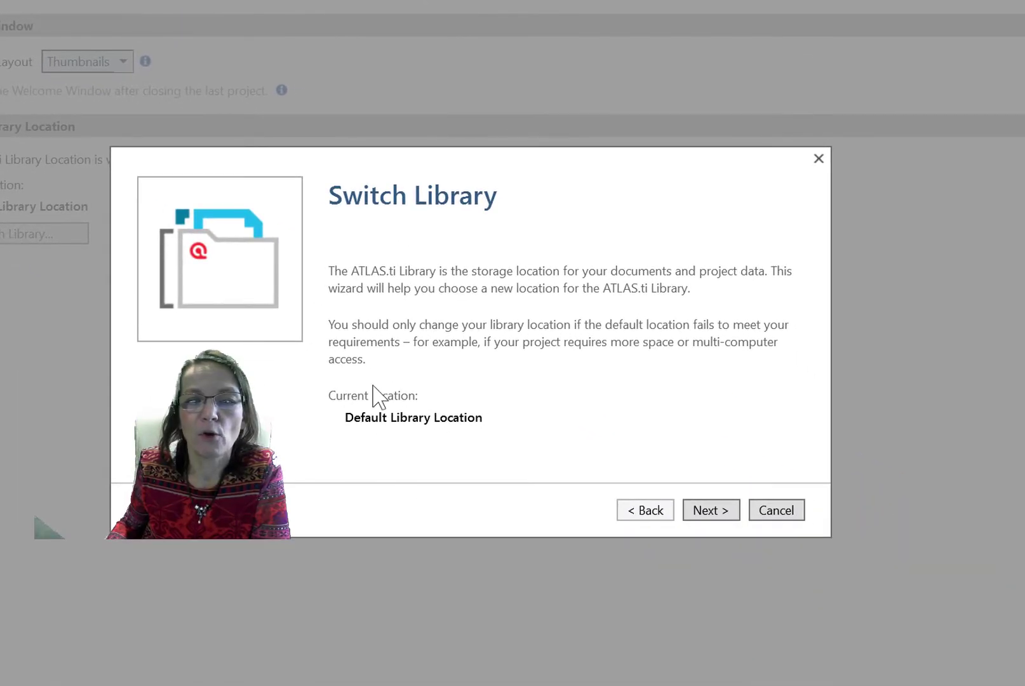
left_click(715, 508)
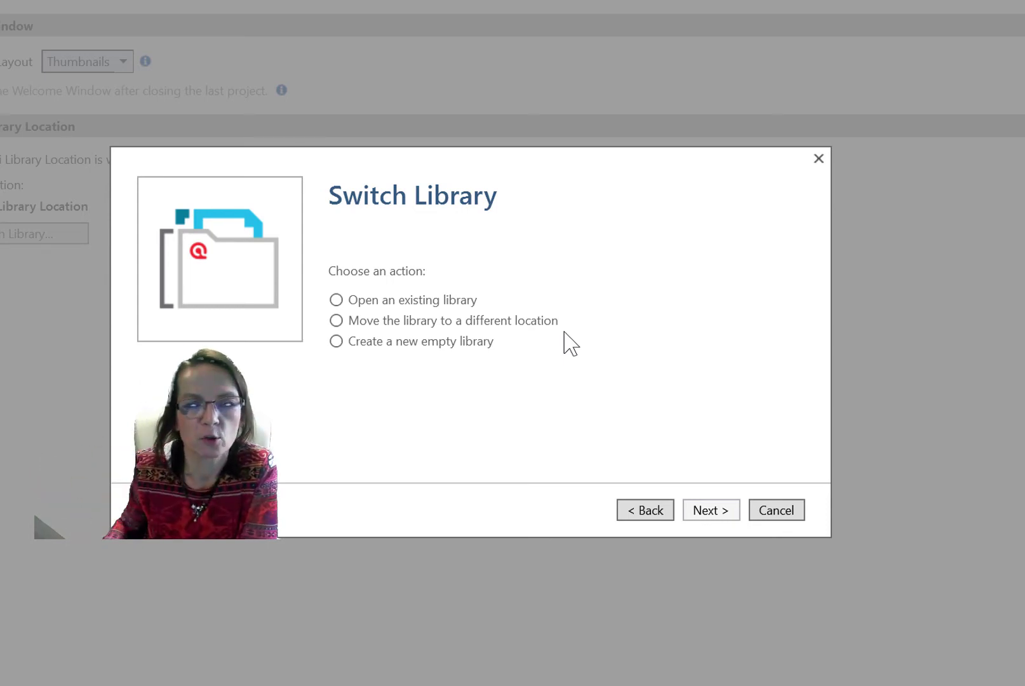
Step: Choose a new empty library and set its location to the team project's ATLAS.ti library folder
left_click(337, 343)
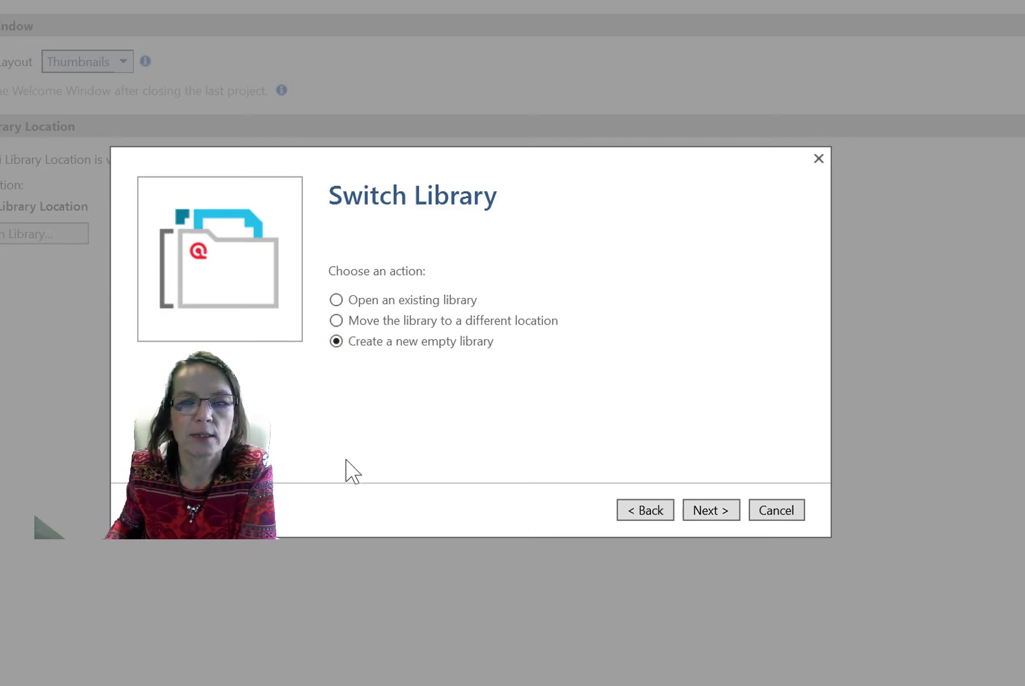
left_click(709, 511)
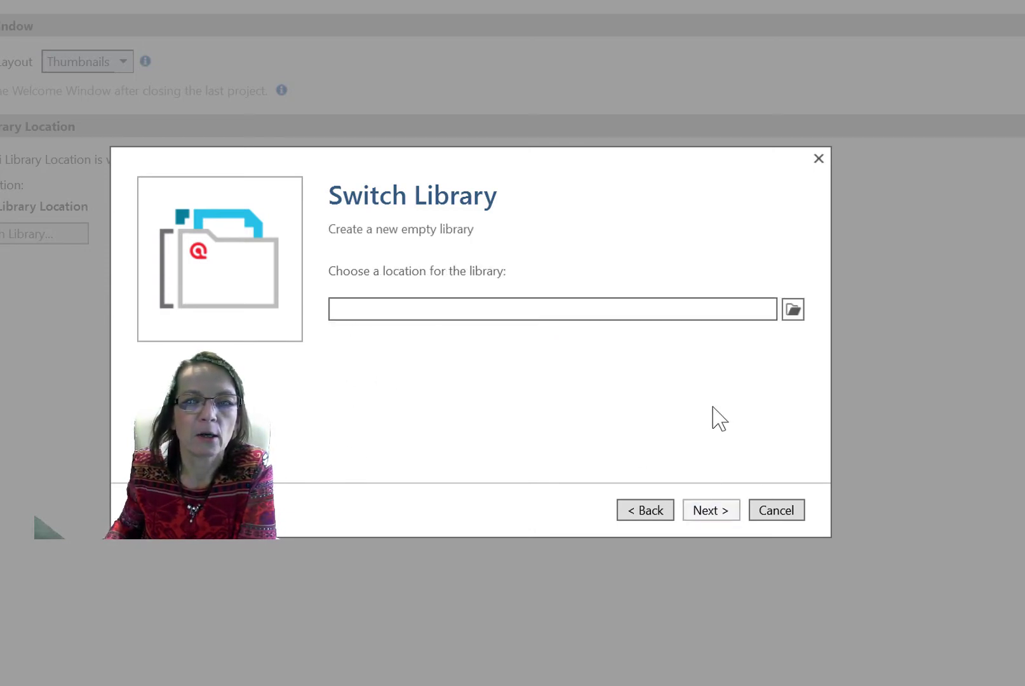
left_click(793, 311)
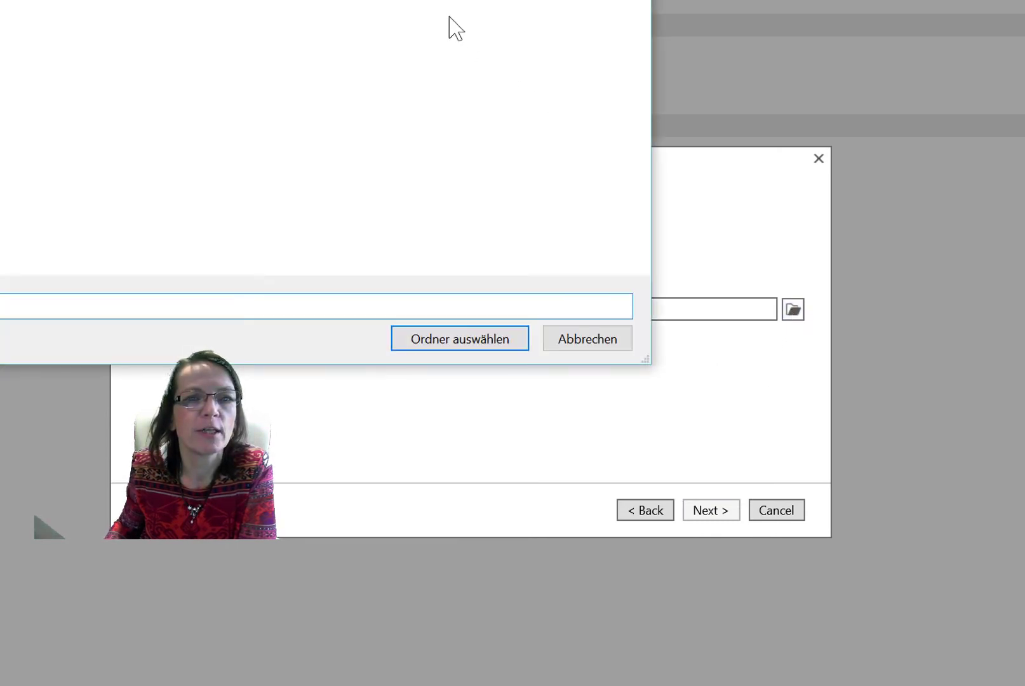
left_click_drag(274, 0, 567, 110)
left_click(50, 434)
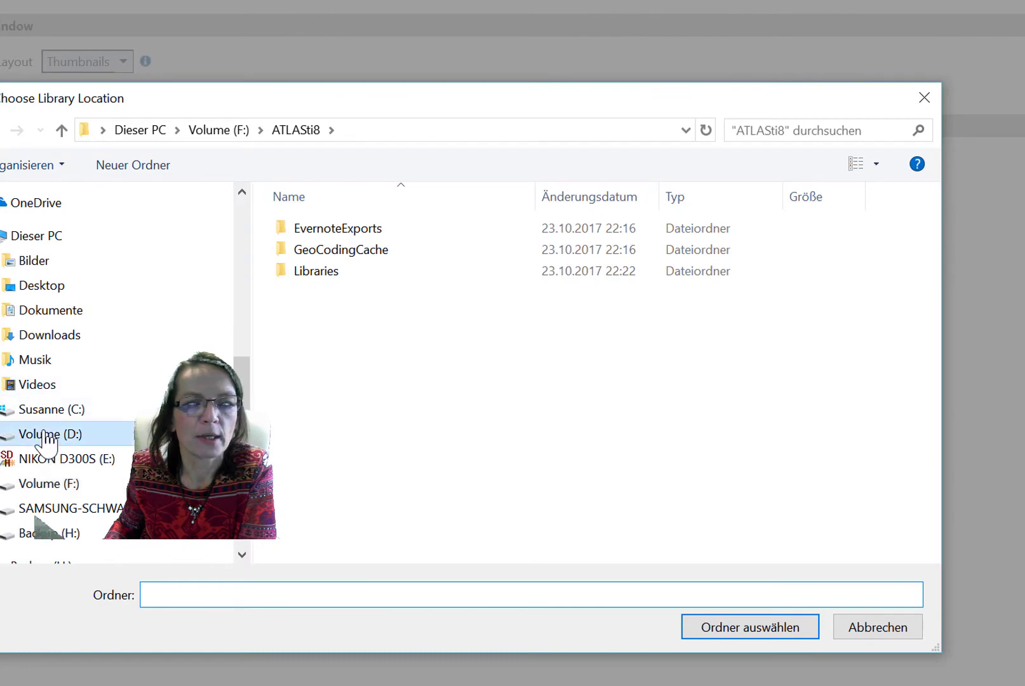
left_click(351, 228)
double_click(351, 228)
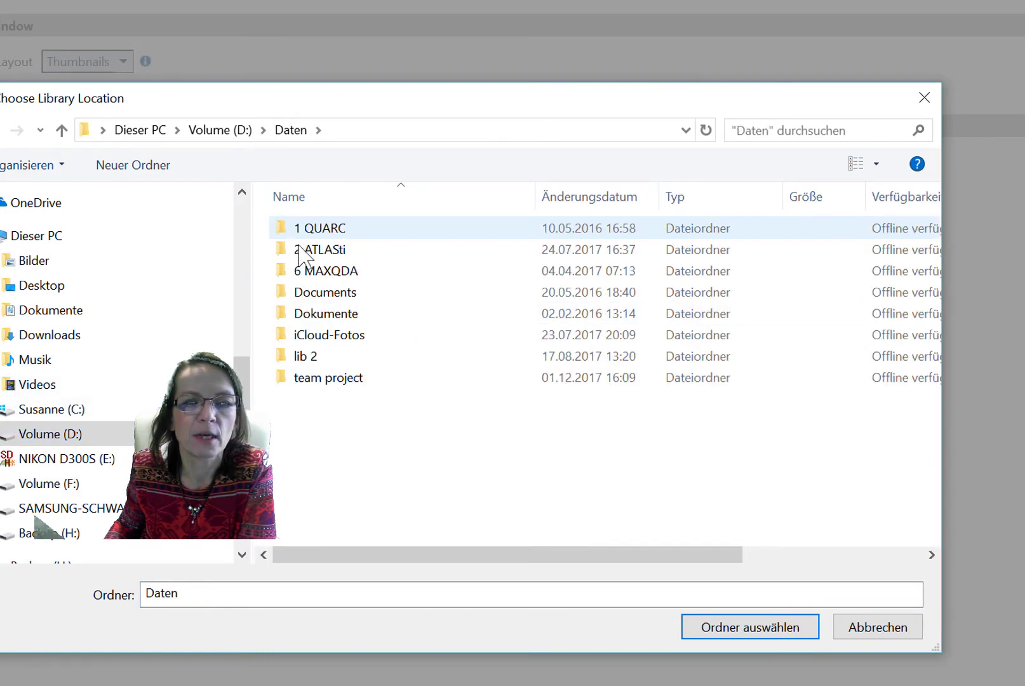
double_click(331, 379)
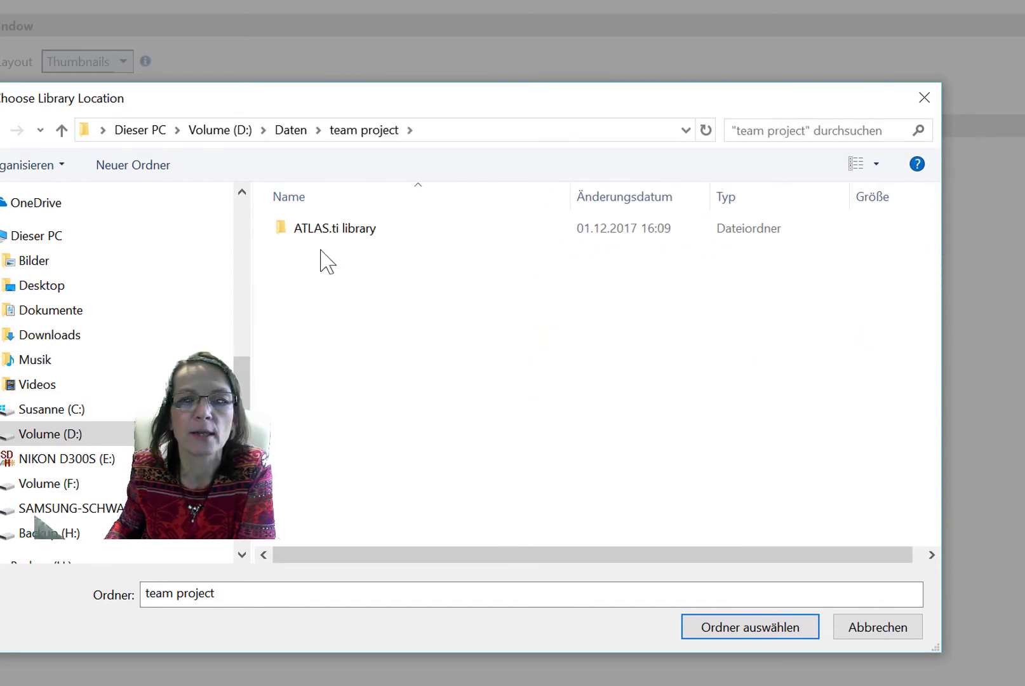
left_click(316, 234)
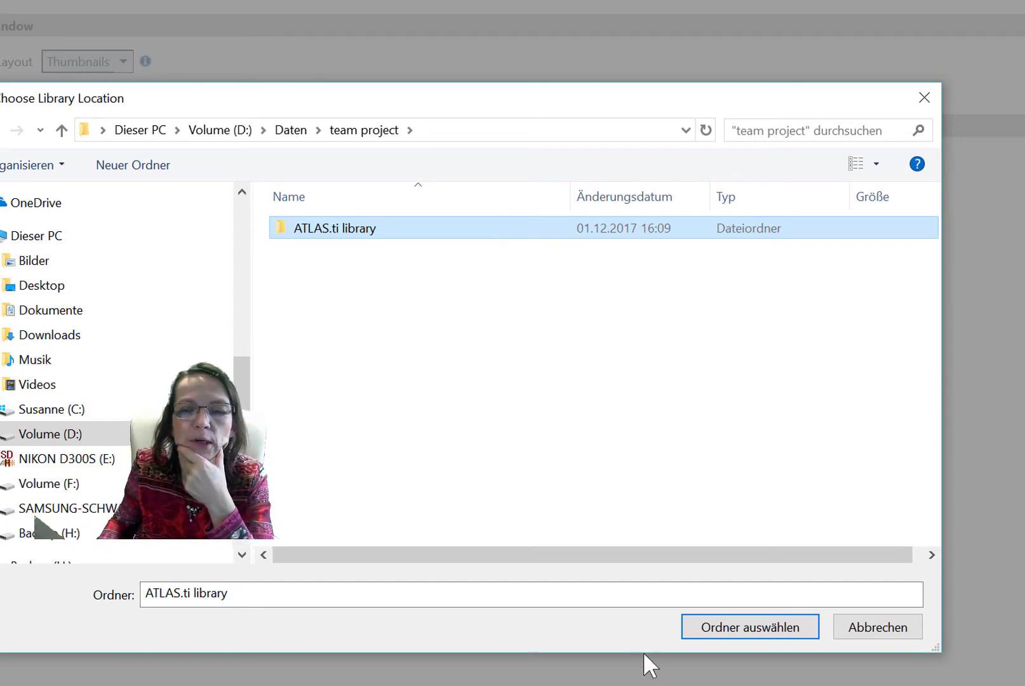
left_click(746, 627)
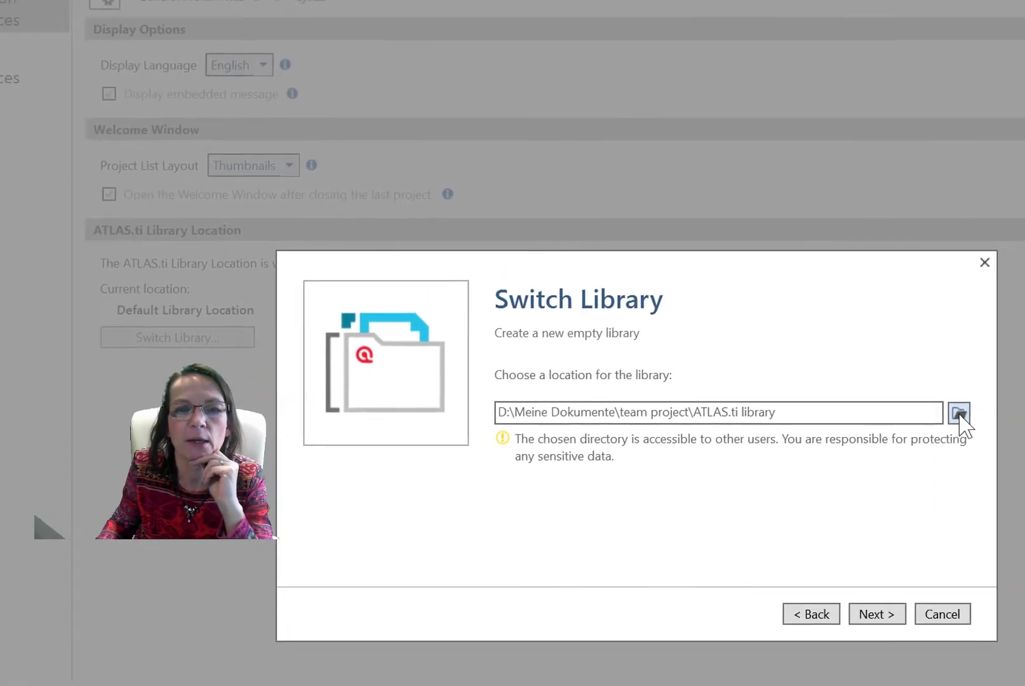
Step: Browse again and select the 2 ATLASti folder under OneDrive on drive D
left_click(792, 309)
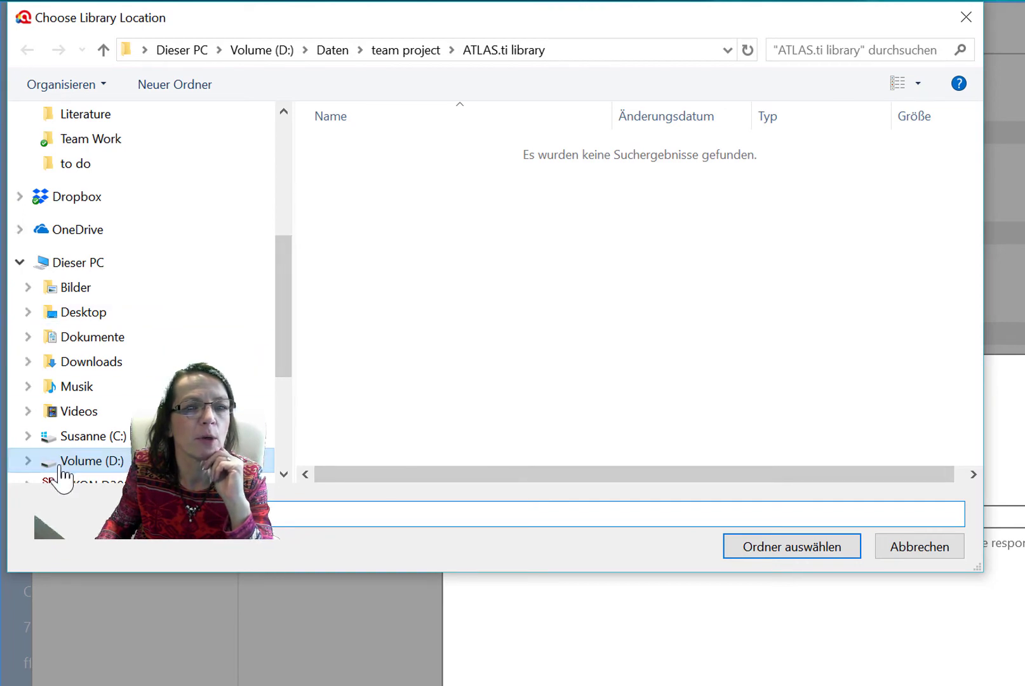
left_click(25, 460)
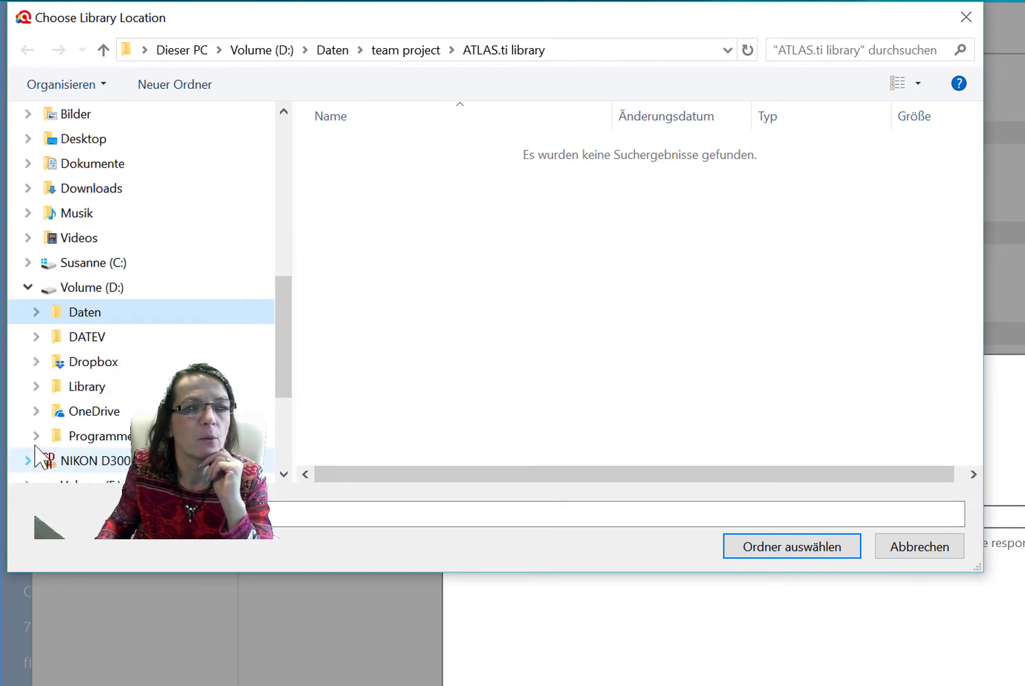
left_click(115, 413)
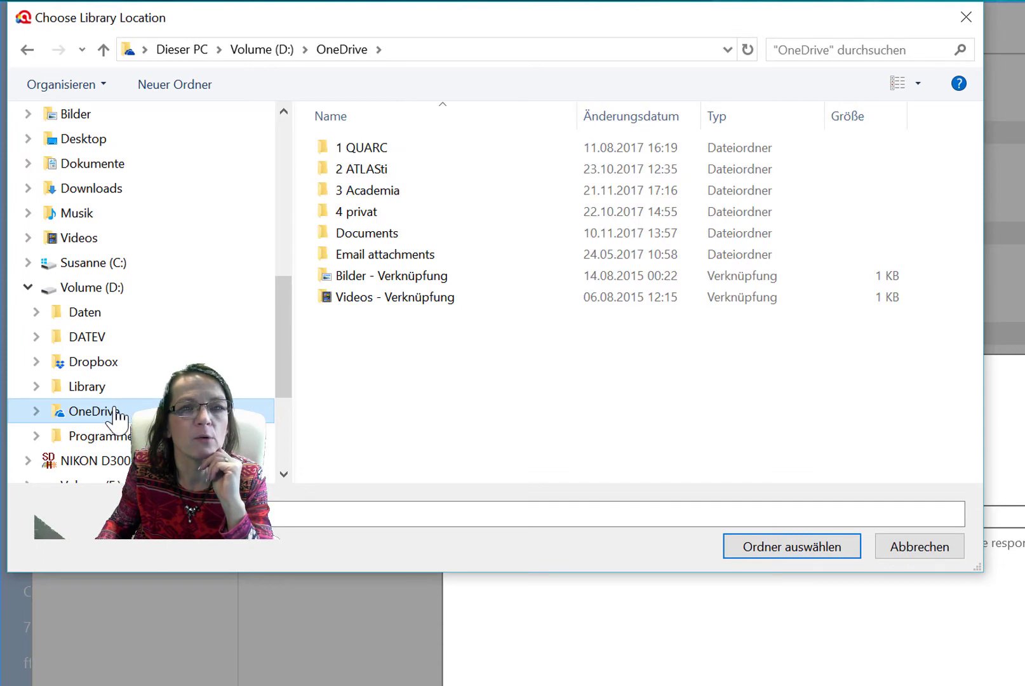
left_click(383, 178)
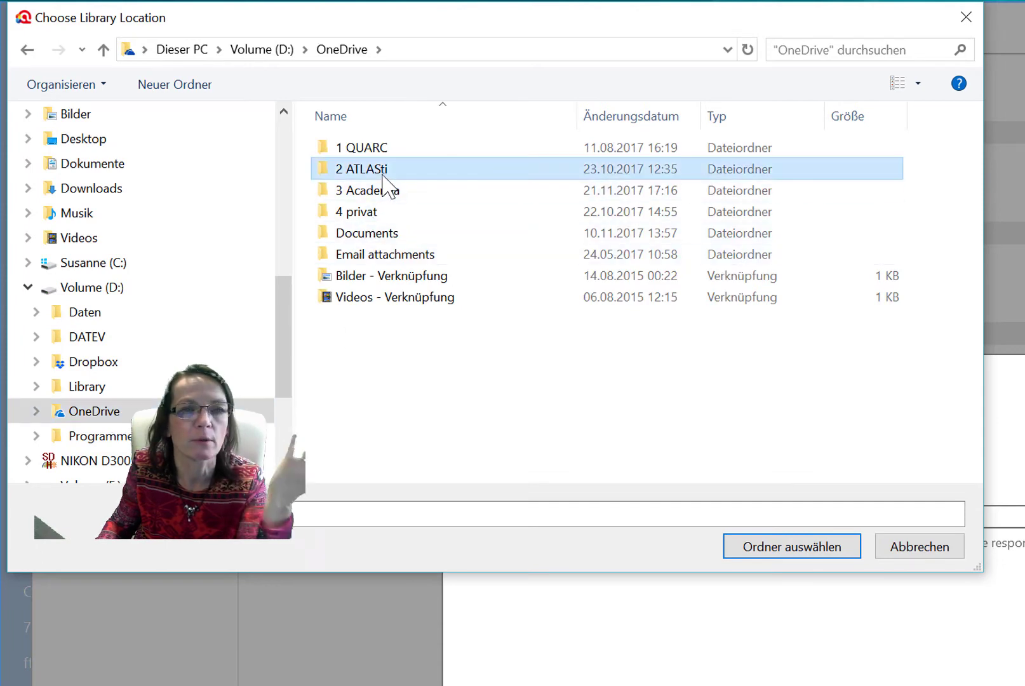
Step: Confirm 2 ATLASti as the library folder, which is rejected as a OneDrive cloud directory
left_click(802, 553)
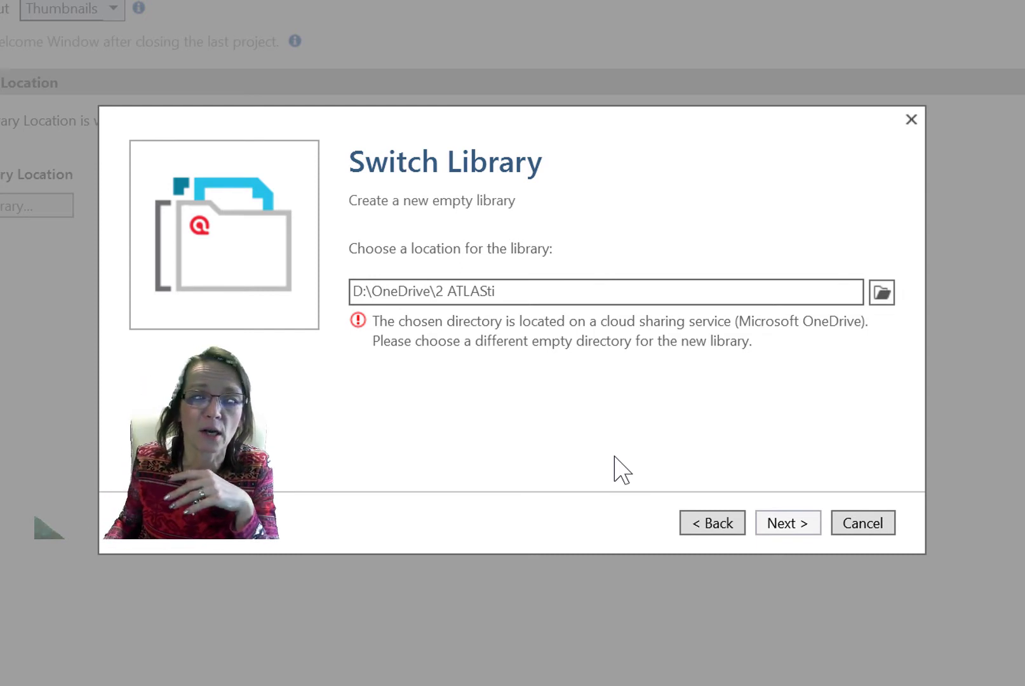
Step: Set the library location to D:\Meine Dokumente\team project\ATLAS.ti library via Ordner auswählen
left_click(879, 296)
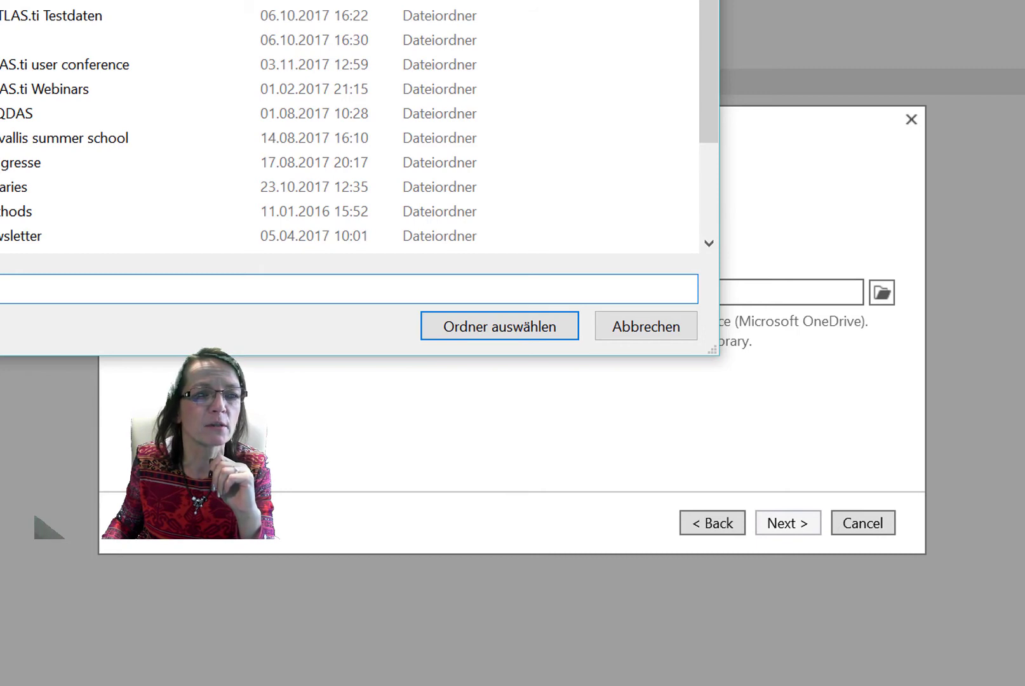
key("Tab")
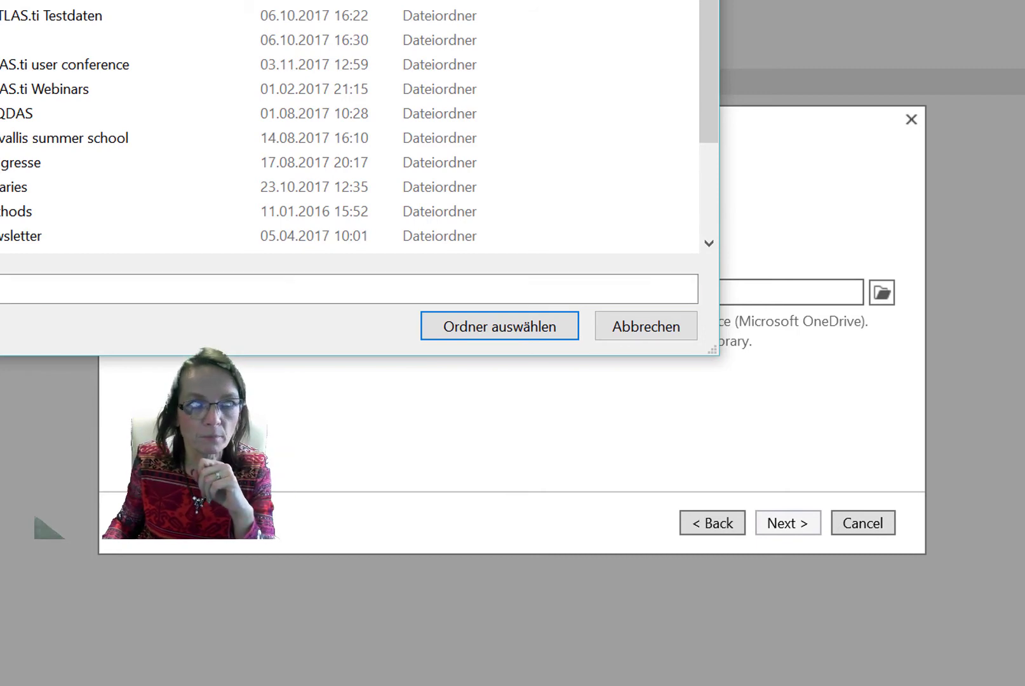
scroll(349, 127, "down", 10)
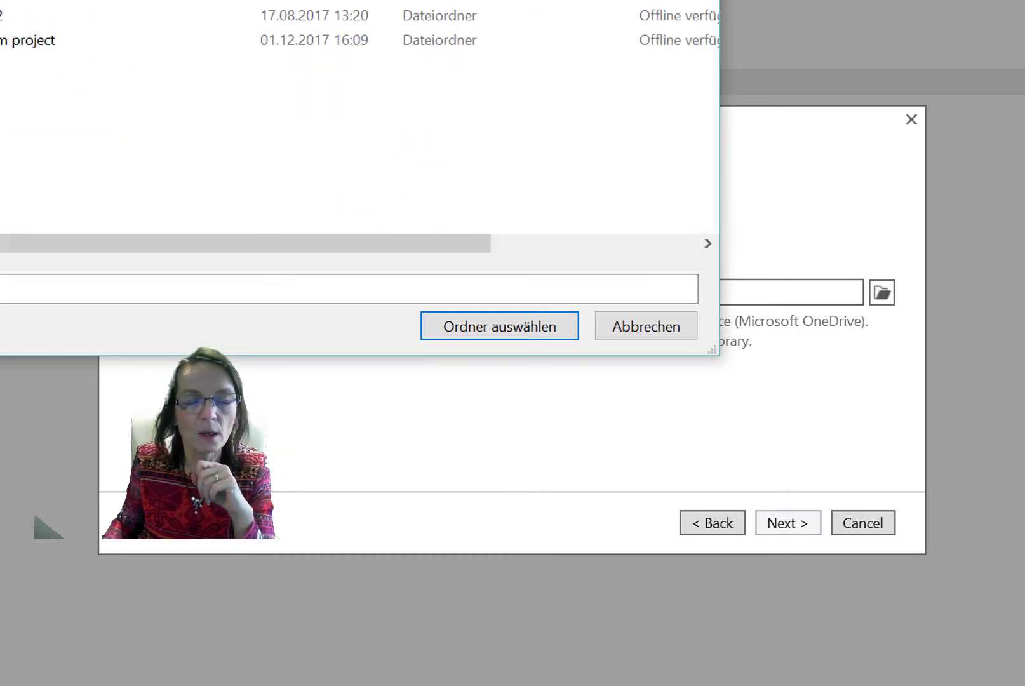
left_click(67, 41)
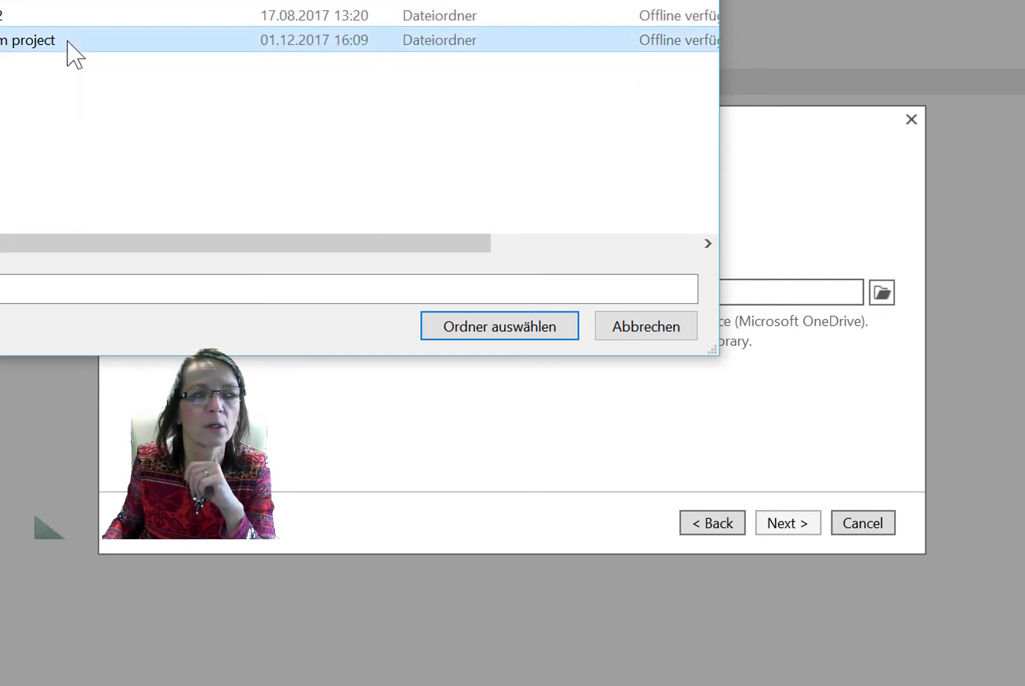
left_click(462, 331)
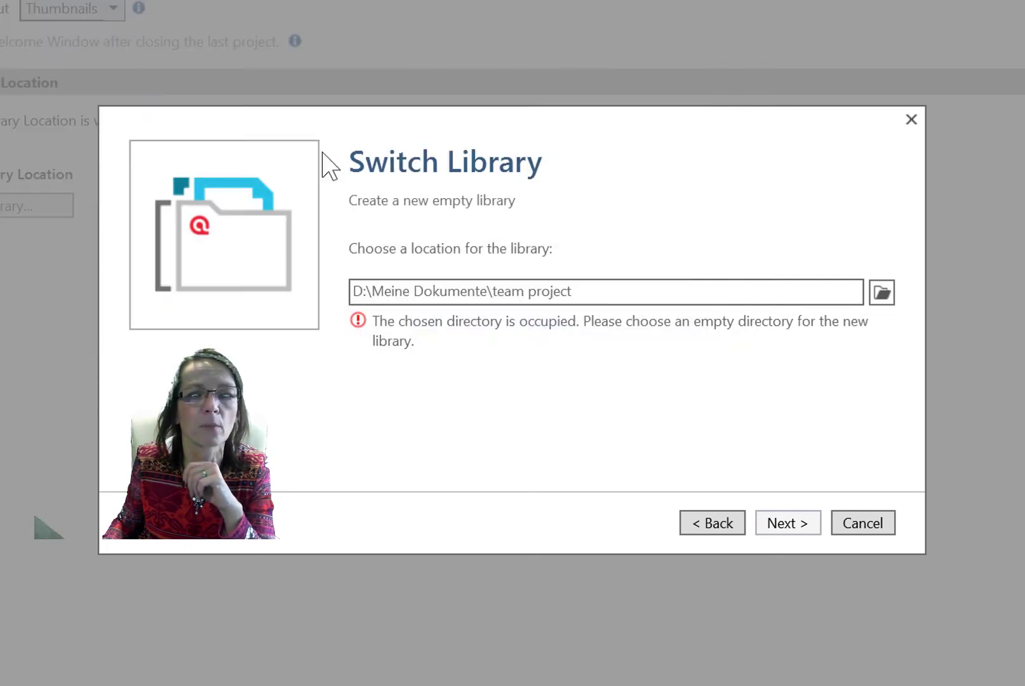
left_click(881, 292)
left_click(505, 325)
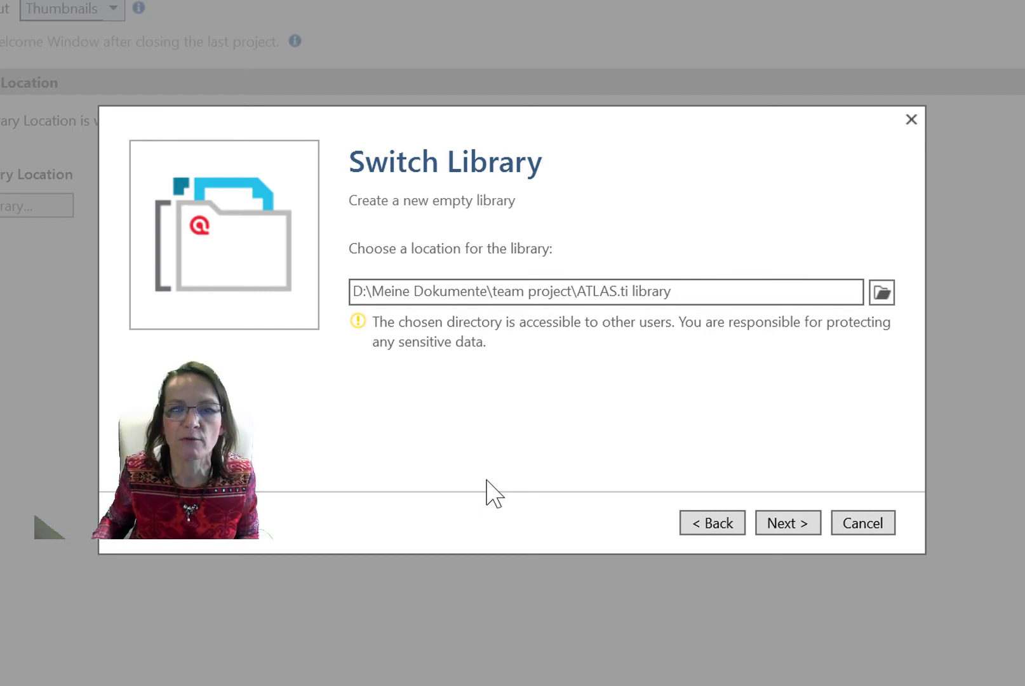
Step: Advance the wizard to confirm and finish creating the empty library
left_click(799, 523)
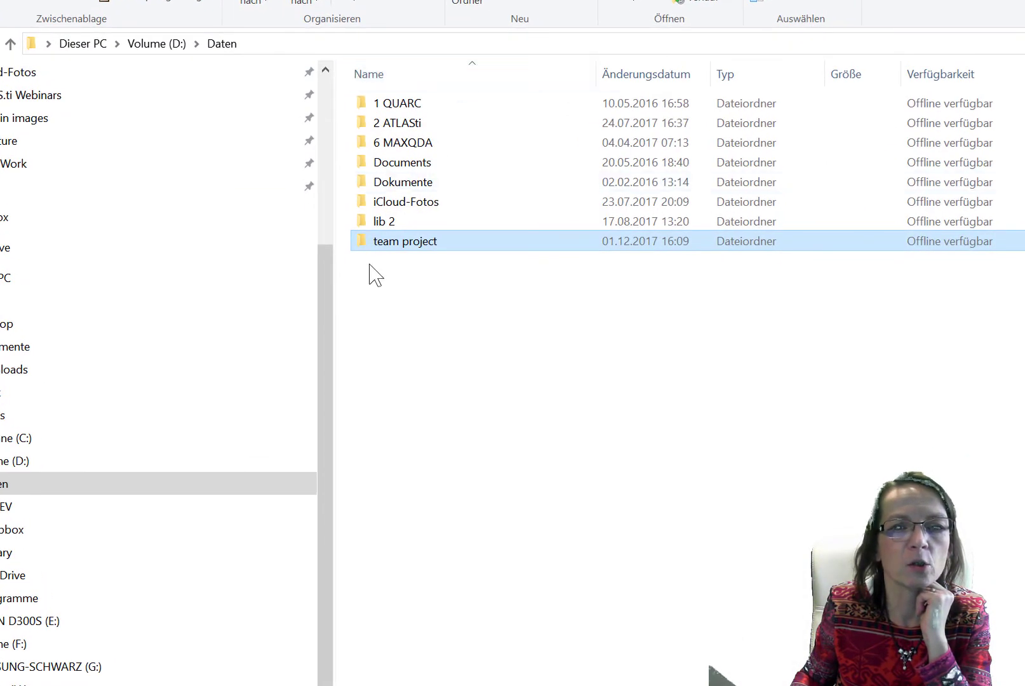
Step: Open team project and then its ATLAS.ti library folder under D:\Daten
double_click(390, 248)
double_click(424, 109)
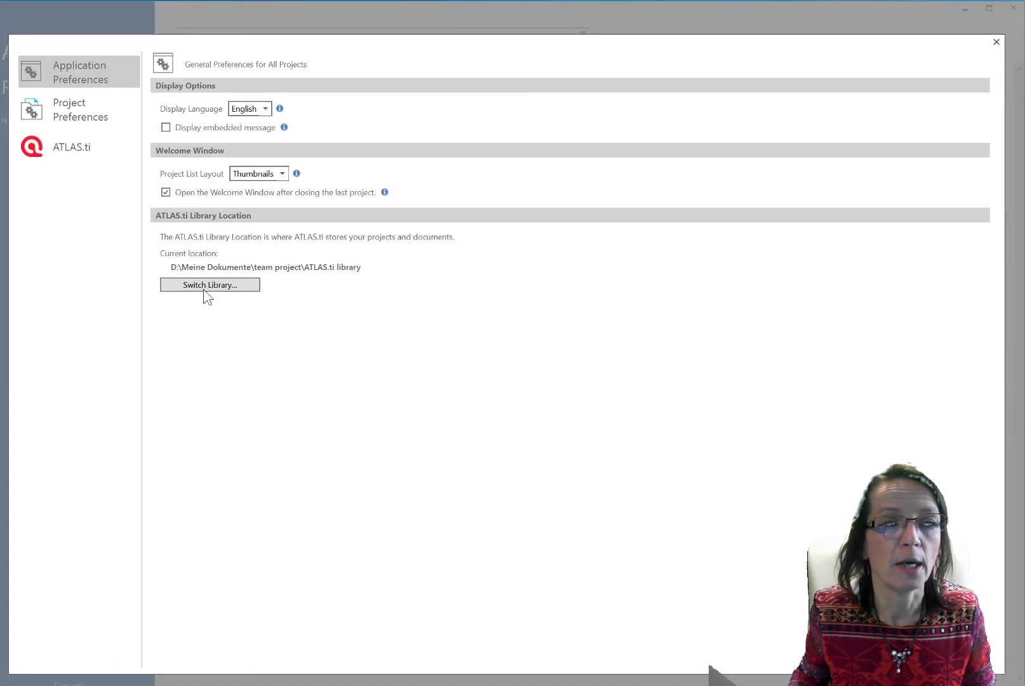
Step: Rerun Switch Library to open the existing Default Library Location and finish
left_click(205, 289)
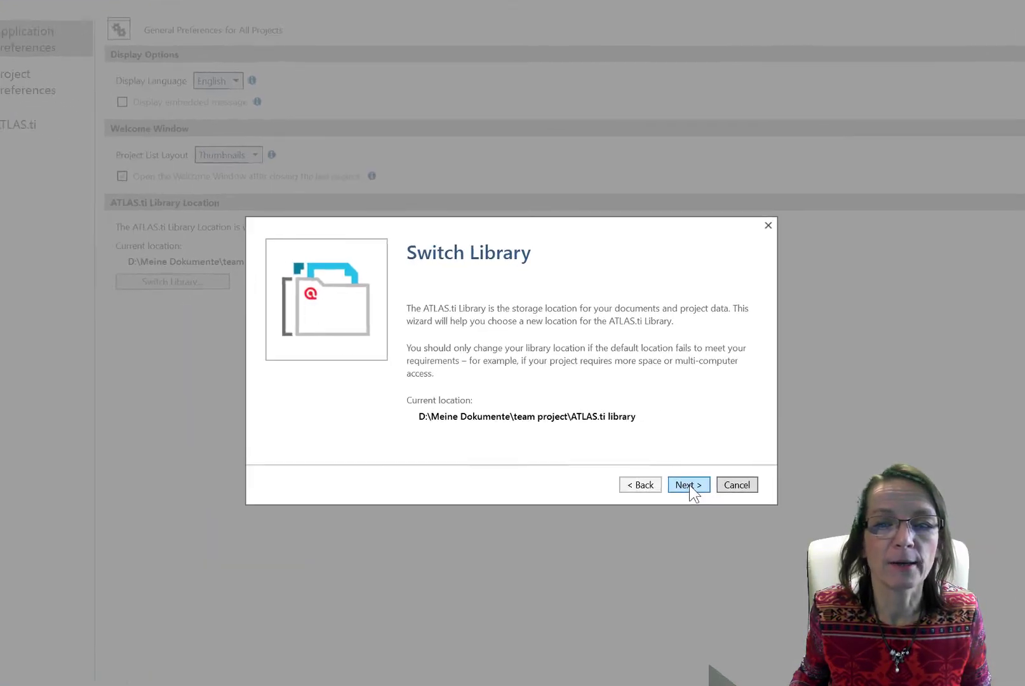
left_click(688, 485)
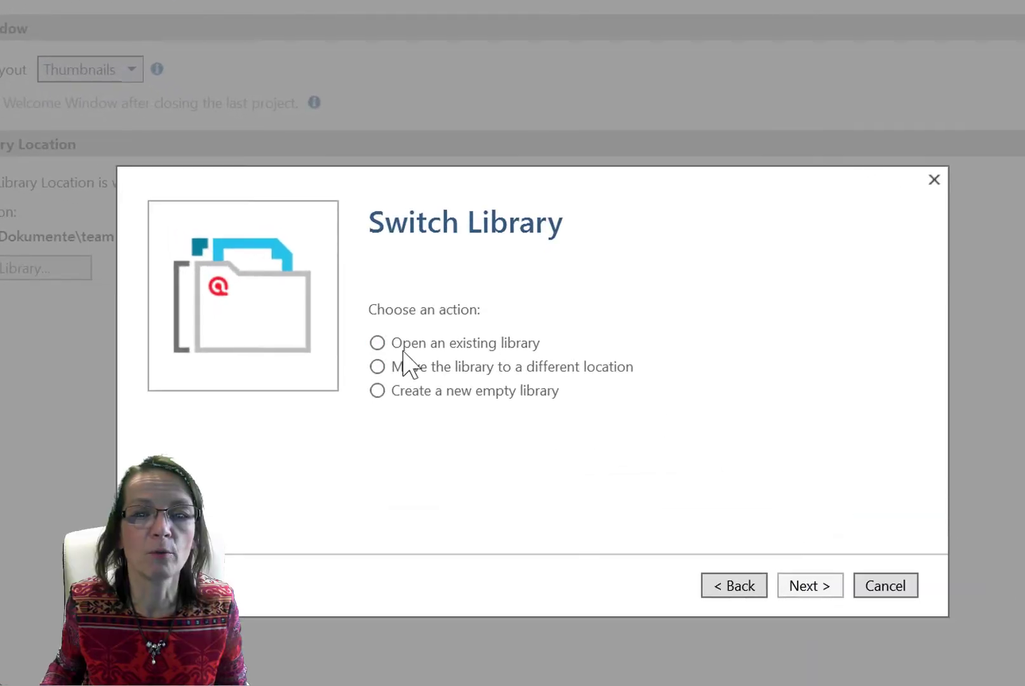
left_click(410, 348)
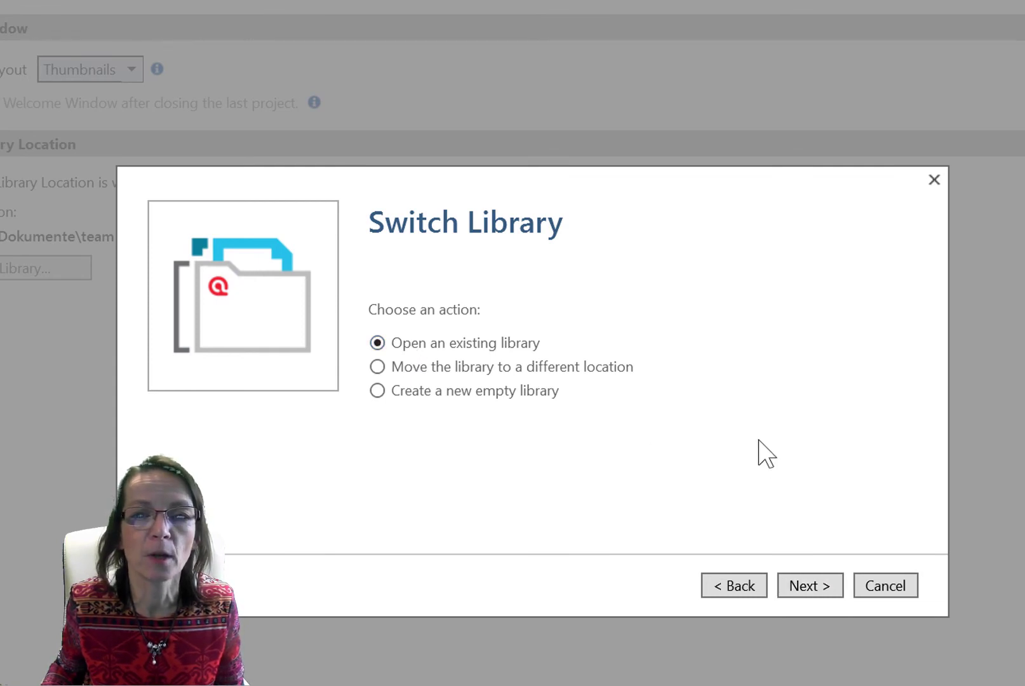
left_click(814, 582)
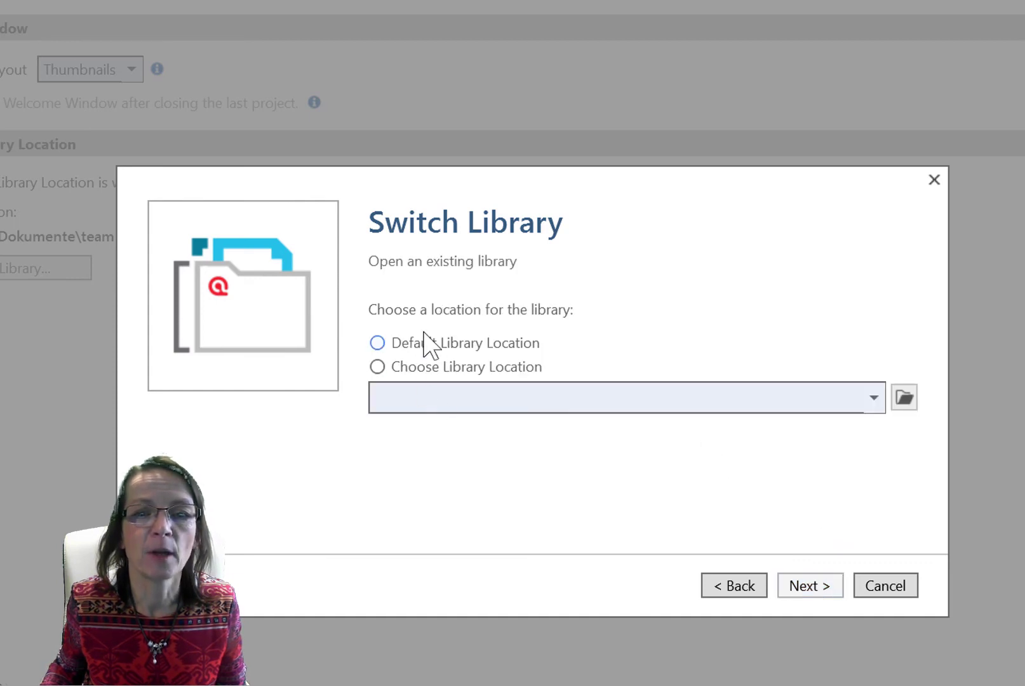
left_click(378, 345)
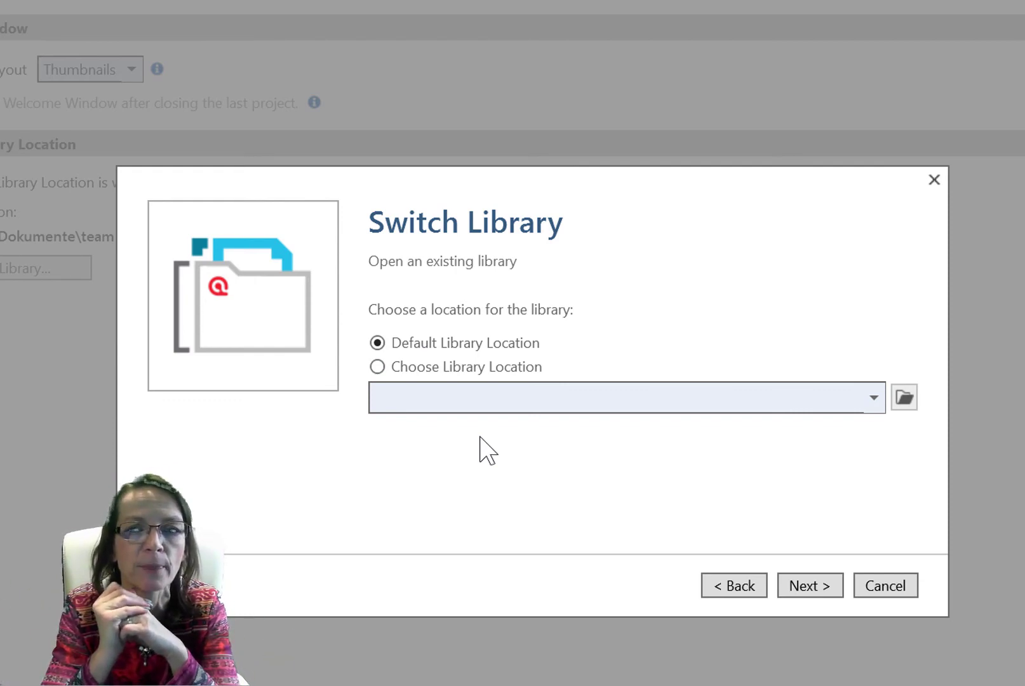
left_click(807, 587)
left_click(807, 587)
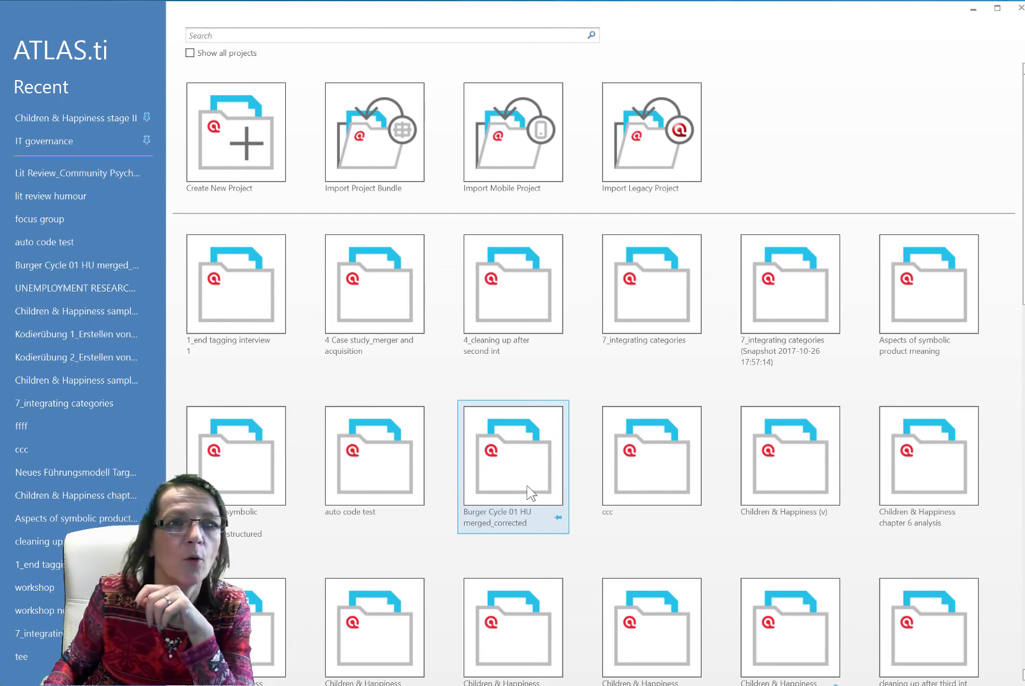
Step: Open 'Children & Happiness stage II' from the Recent list and enlarge its window
left_click(71, 118)
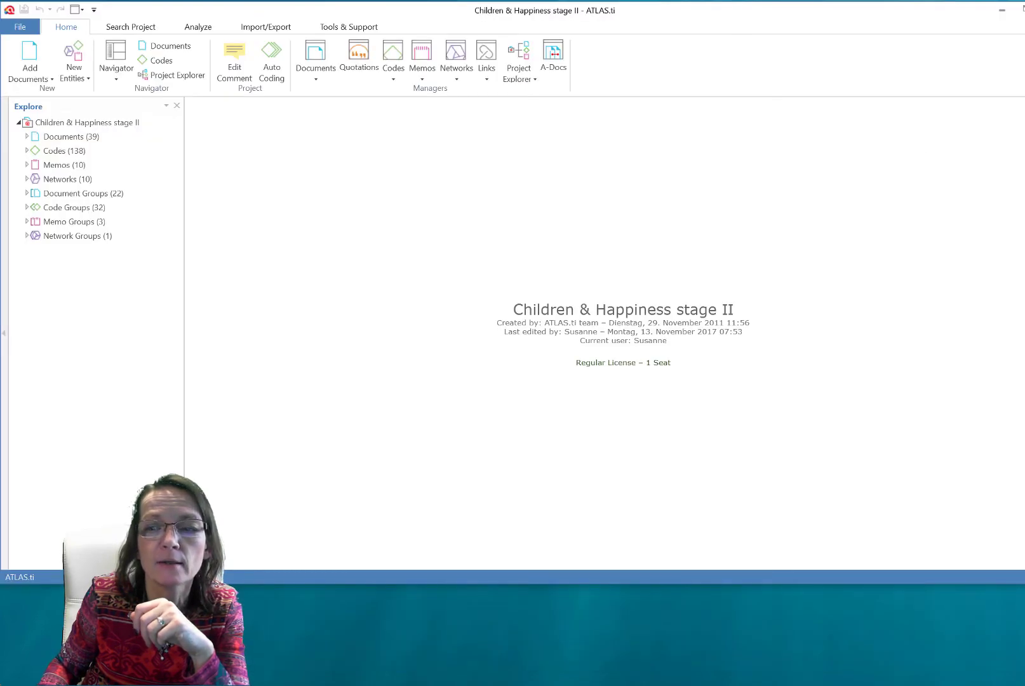
left_click_drag(1023, 569, 972, 667)
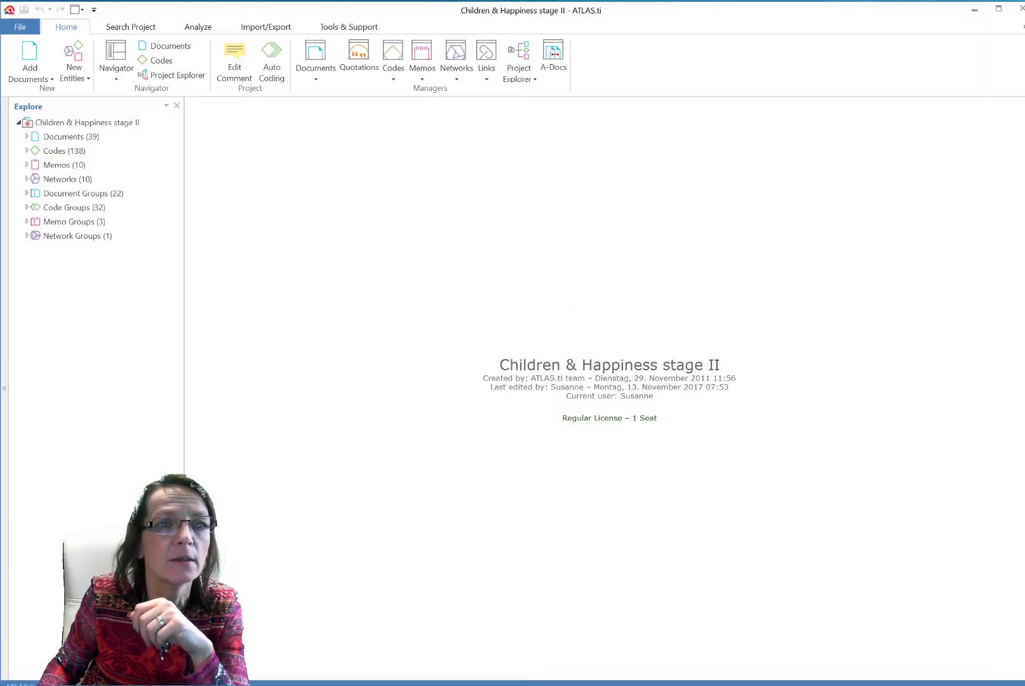
Step: Open the Export page for 'Children & Happiness stage II' from the File backstage
left_click(17, 26)
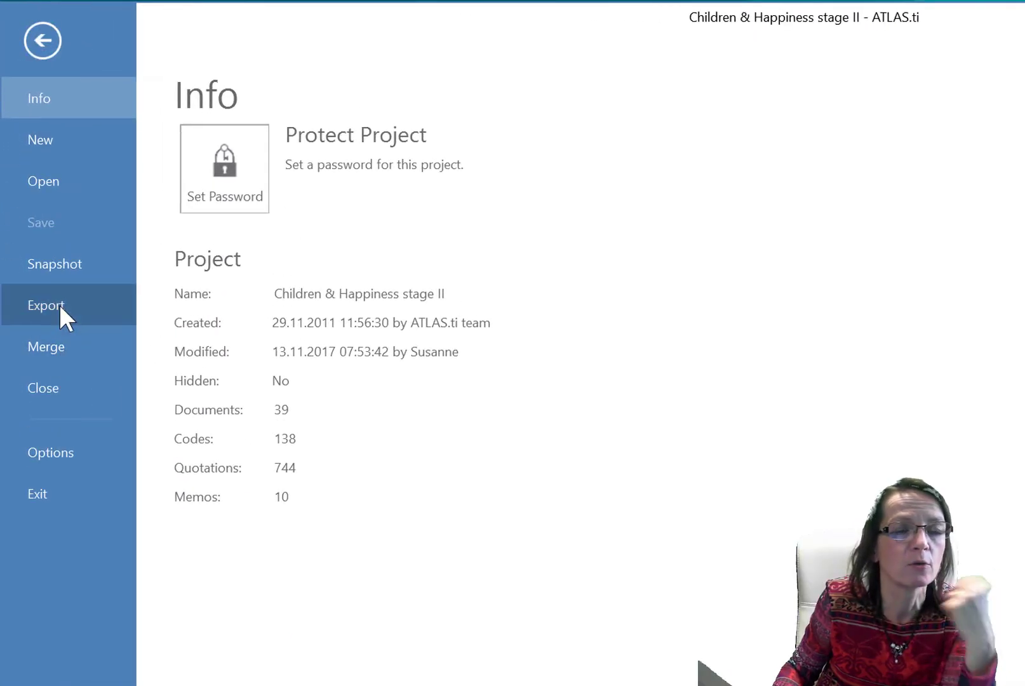
left_click(59, 304)
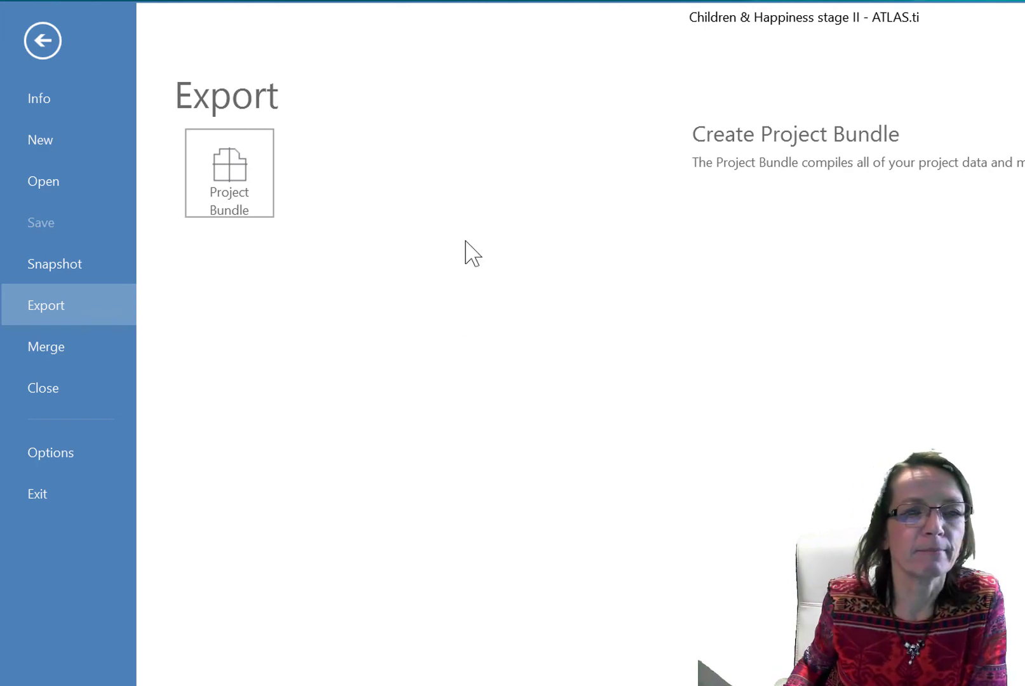
left_click(209, 184)
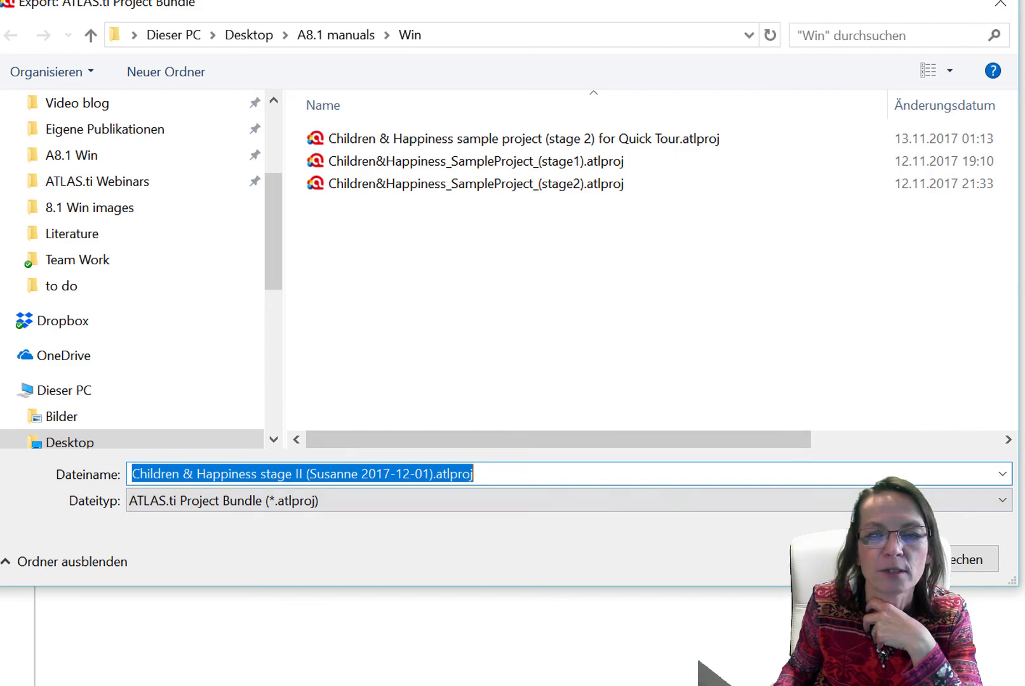
left_click(876, 559)
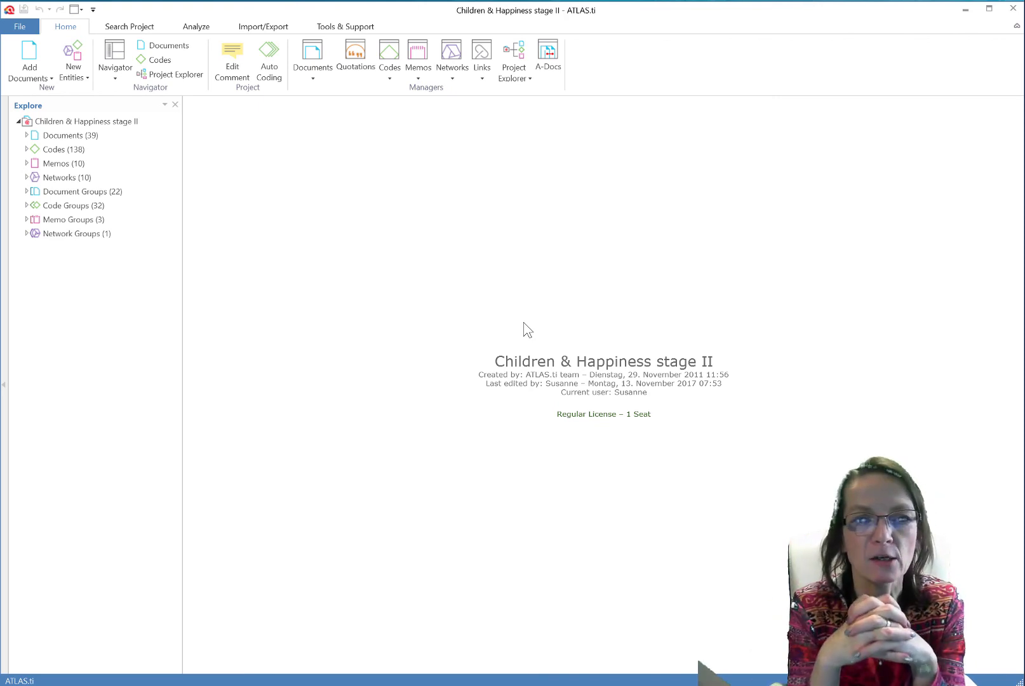
Step: Return to the File backstage Export page offering a Project Bundle for 'Children & Happiness stage II'
left_click(21, 26)
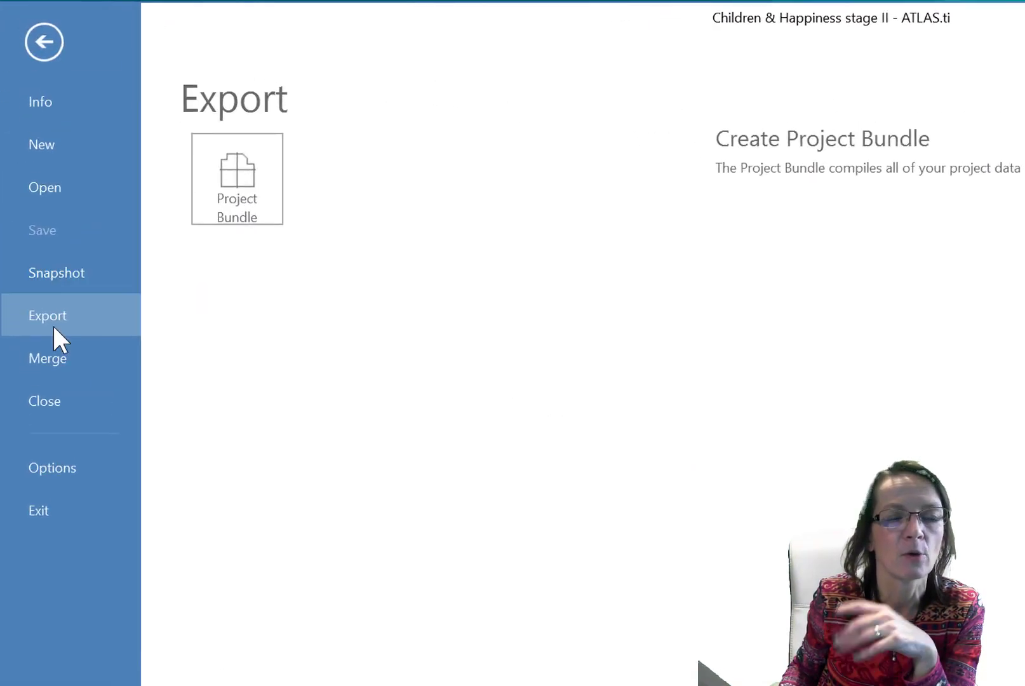